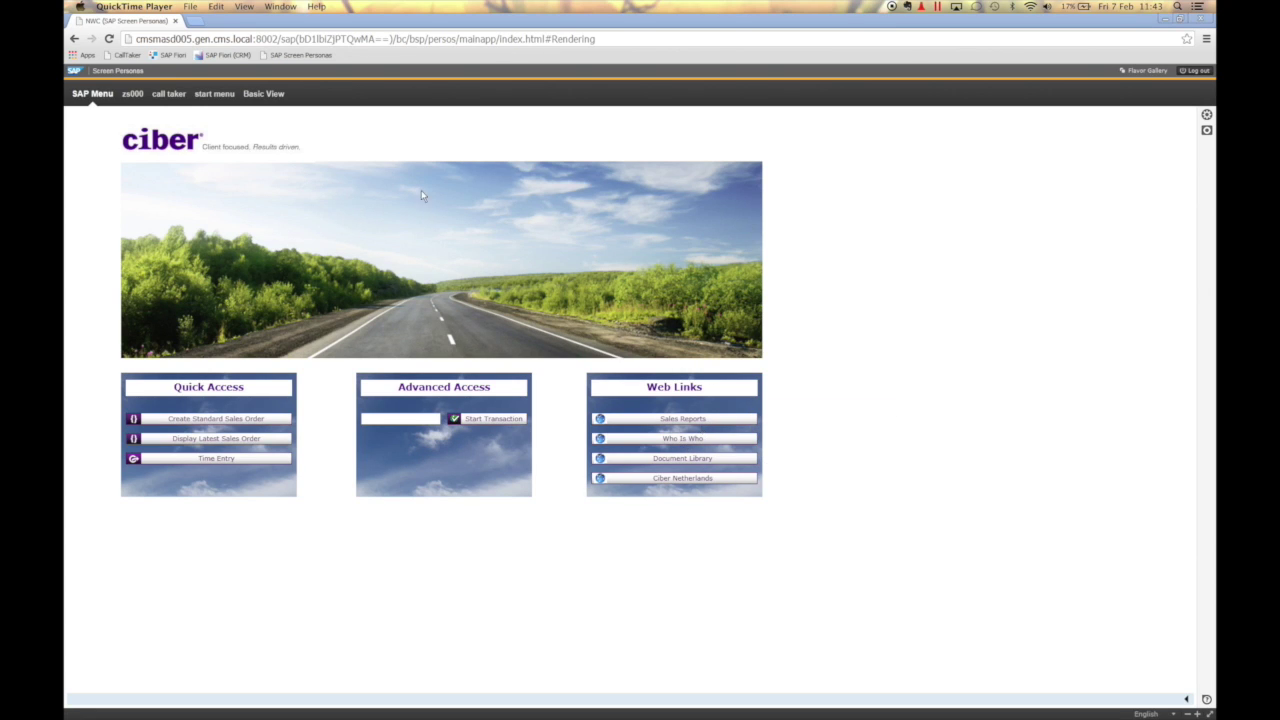
- Start a new standard sales order, entering the customer number as Sold-To Party and "demo Ciber" as PO Number
click(228, 418)
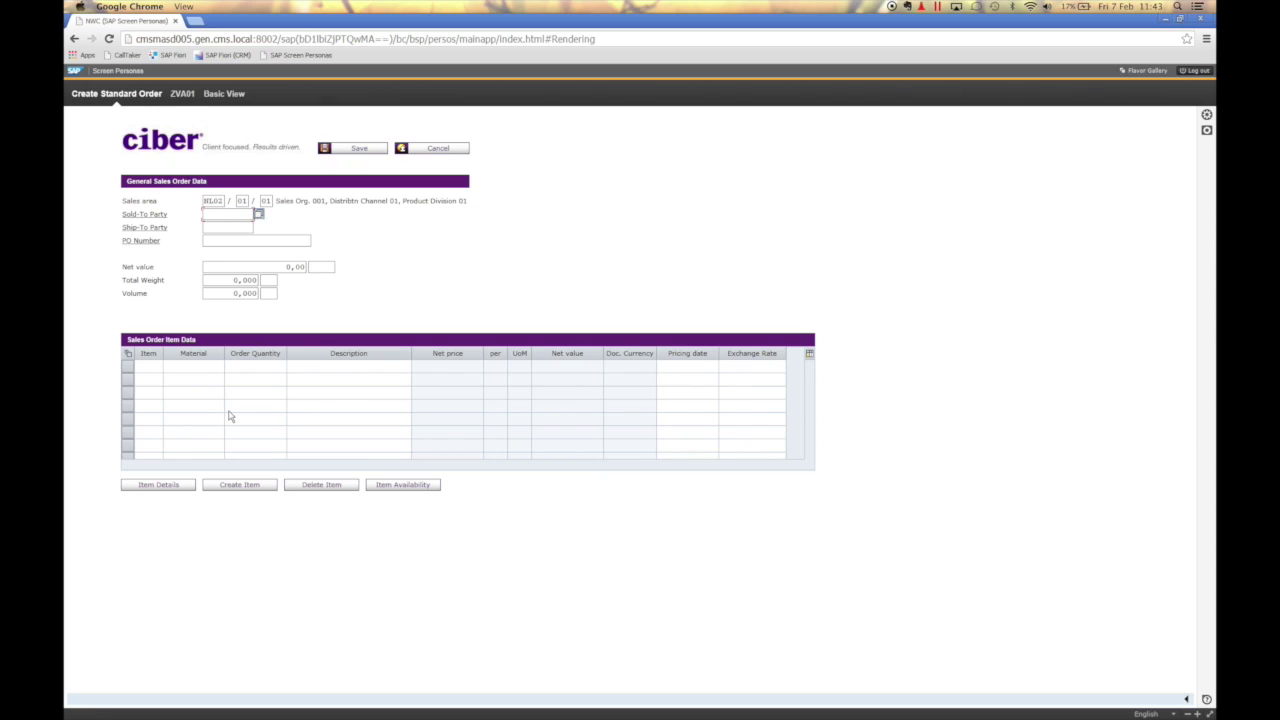
text(16)
key(Tab)
text(demo Ciber)
- Enter three order items: material H10 with quantity 1, H20 with quantity 2 and H30 with quantity 3
click(192, 366)
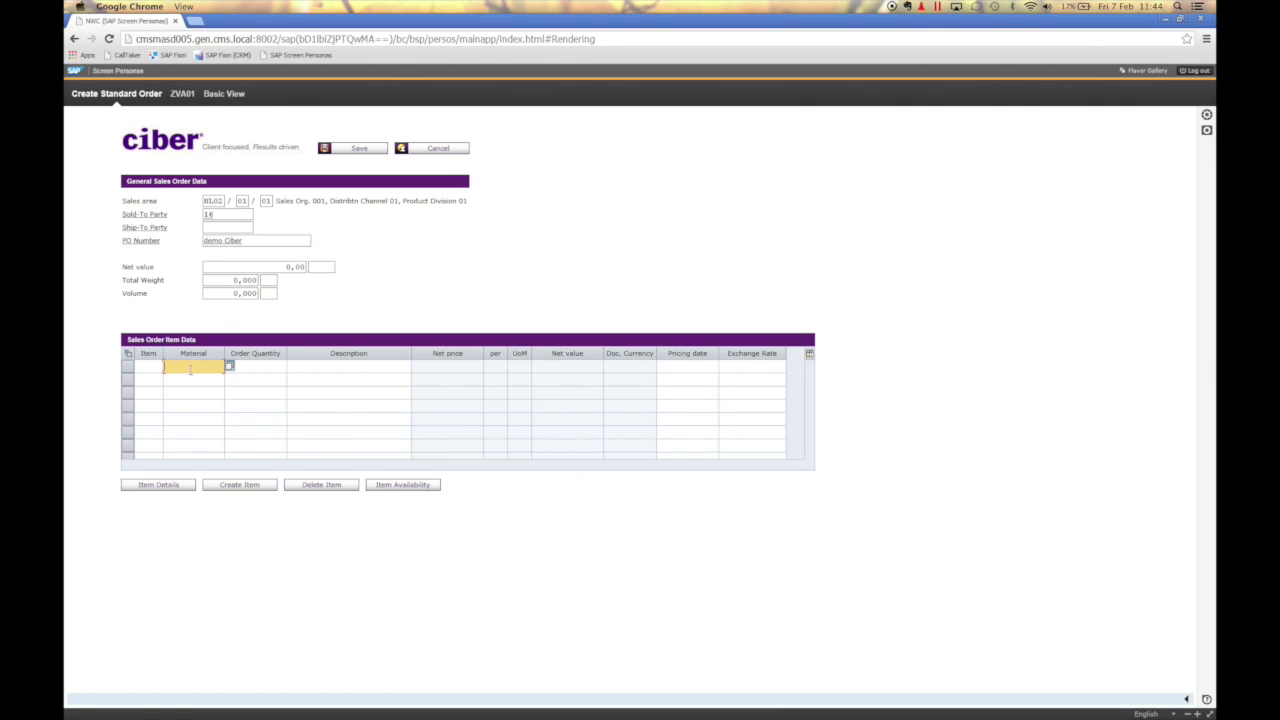
text(H10)
key(Tab)
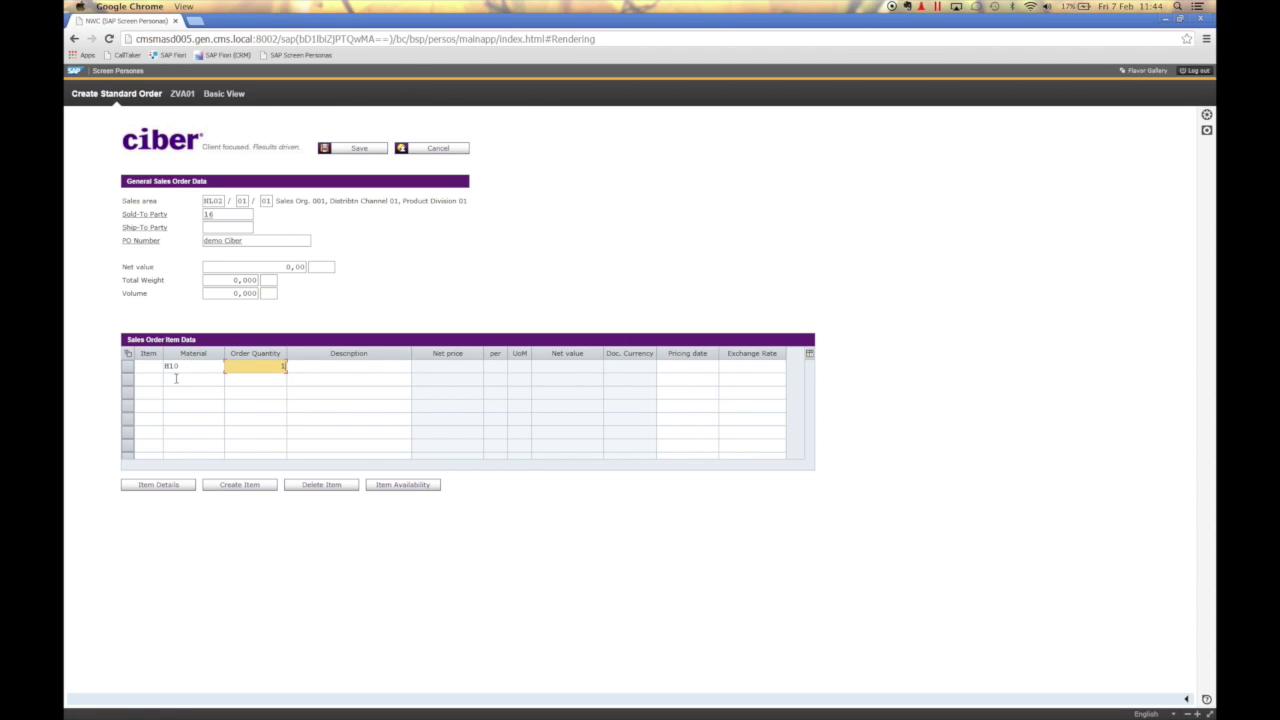
click(175, 379)
text(H)
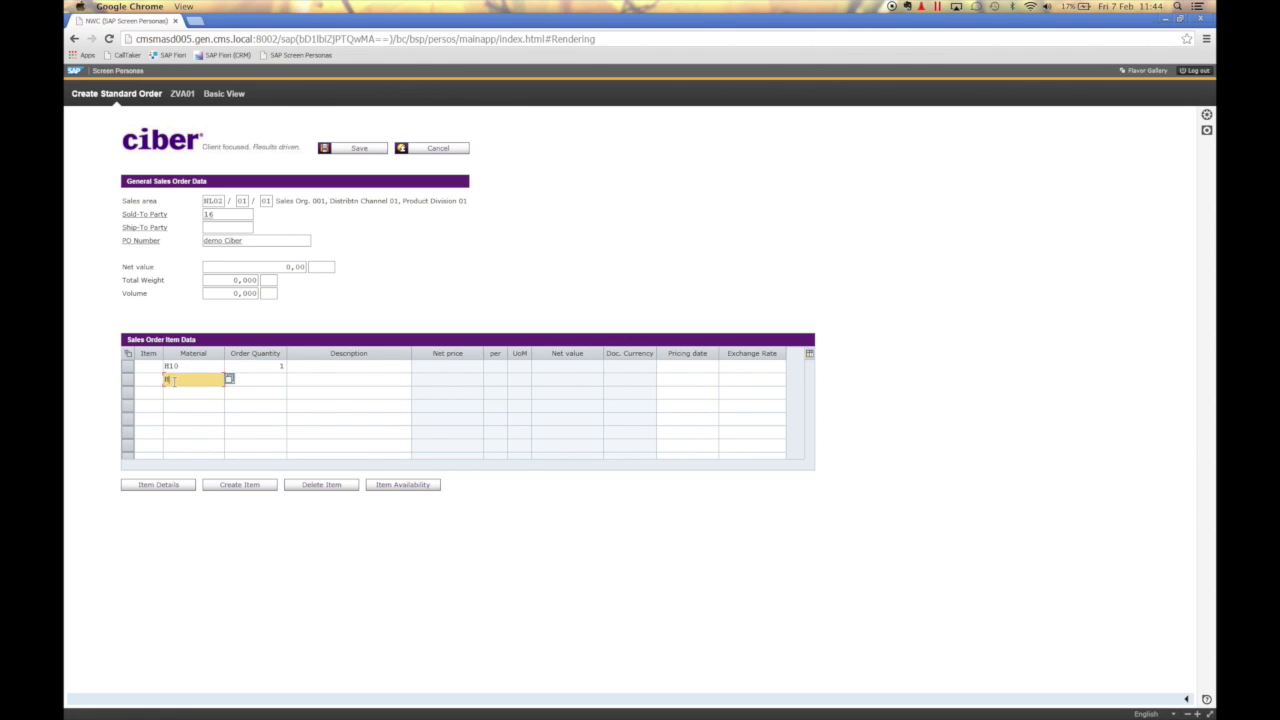
text(20)
key(Tab)
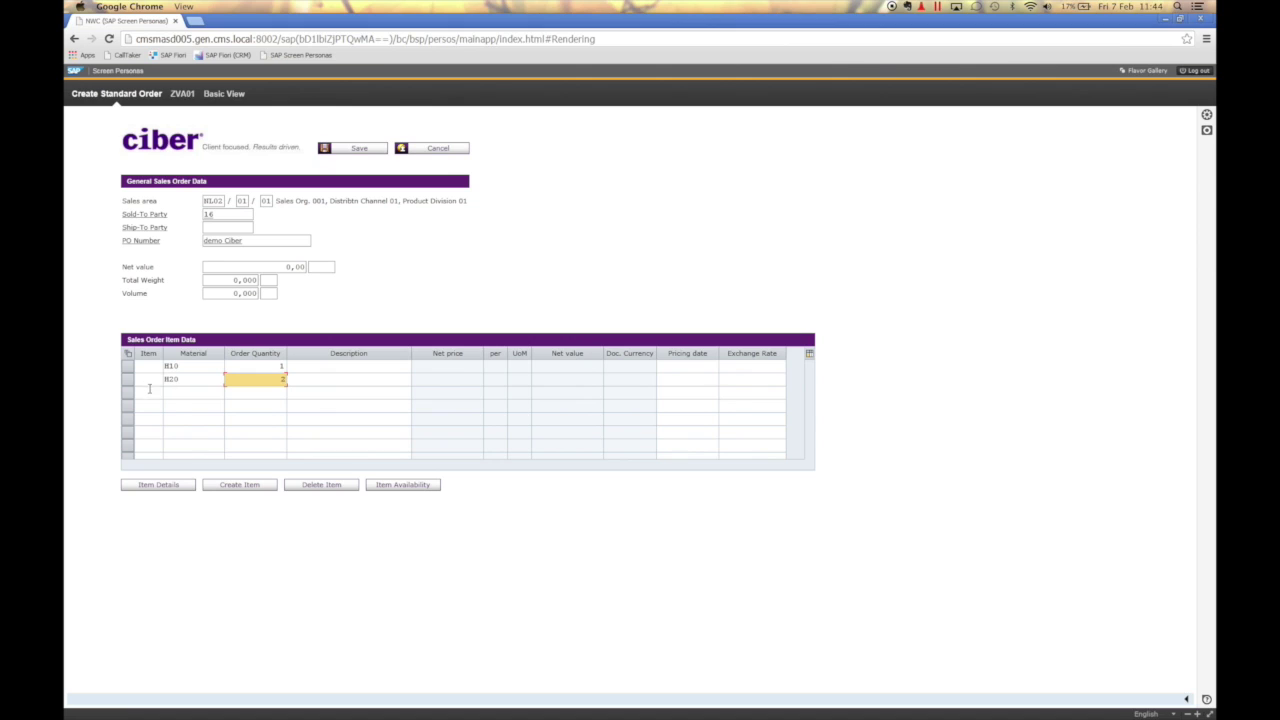
click(173, 395)
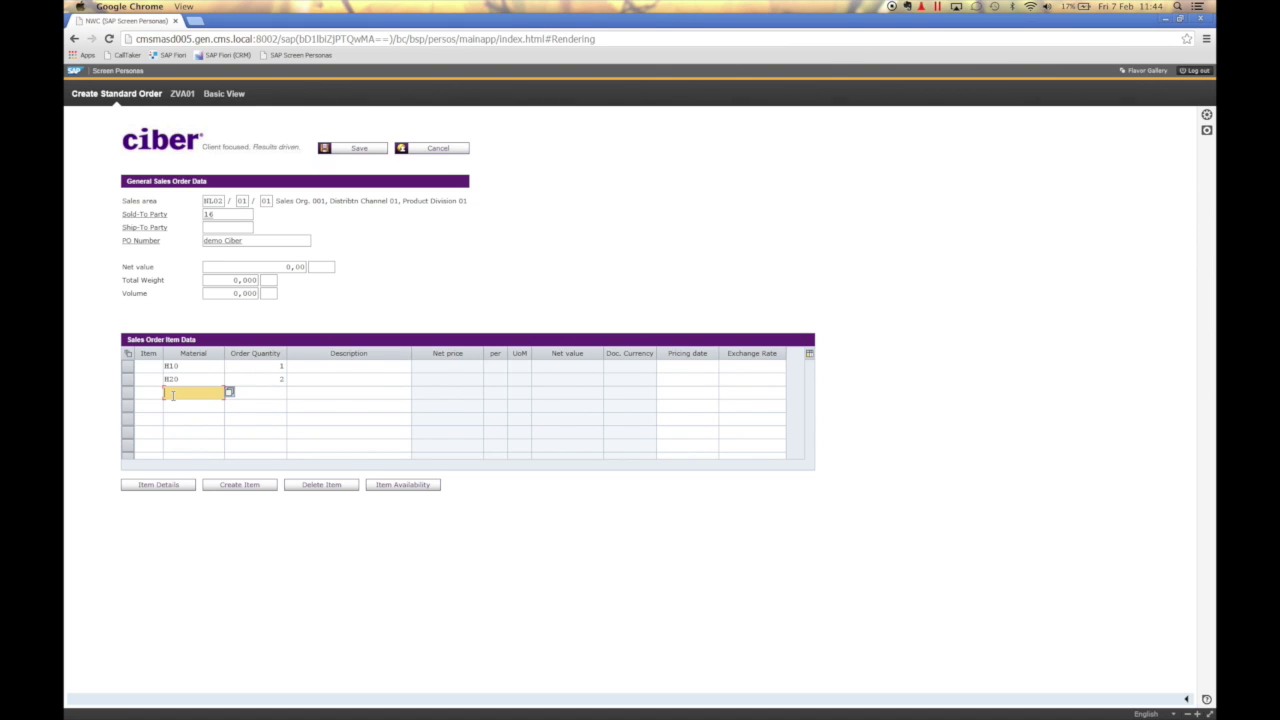
text(H30)
key(Tab)
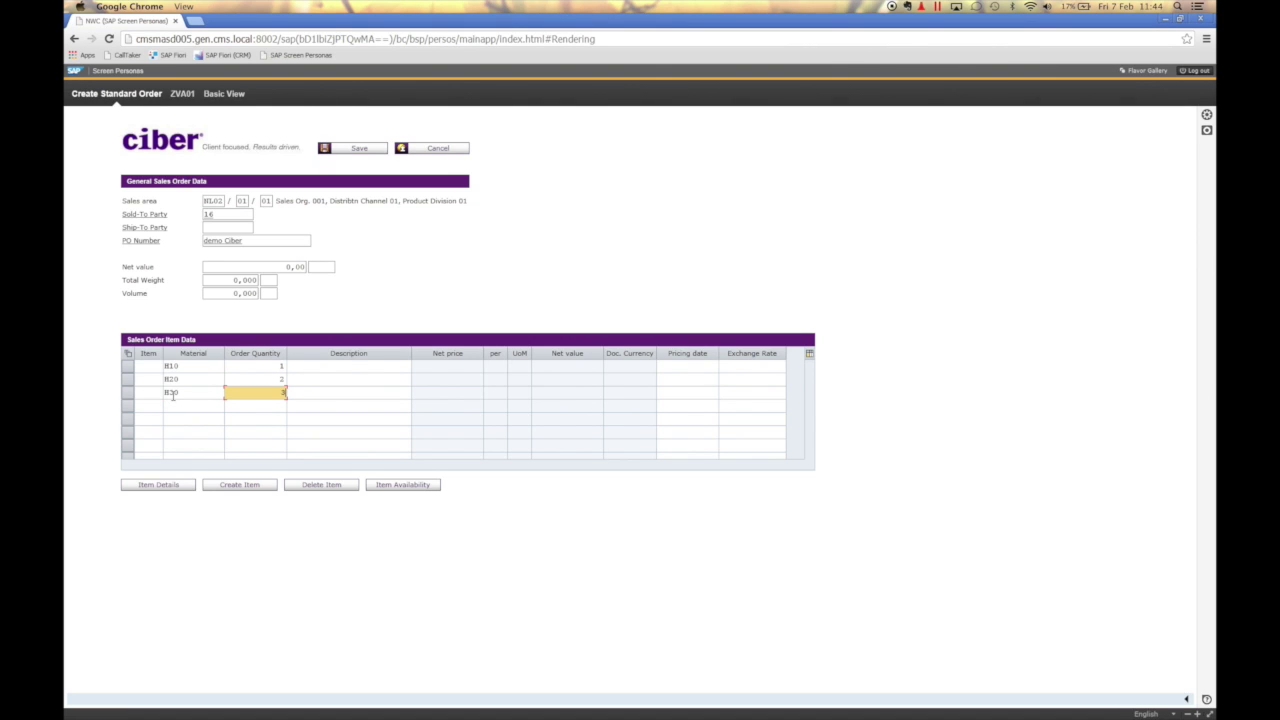
text(3)
key(Return)
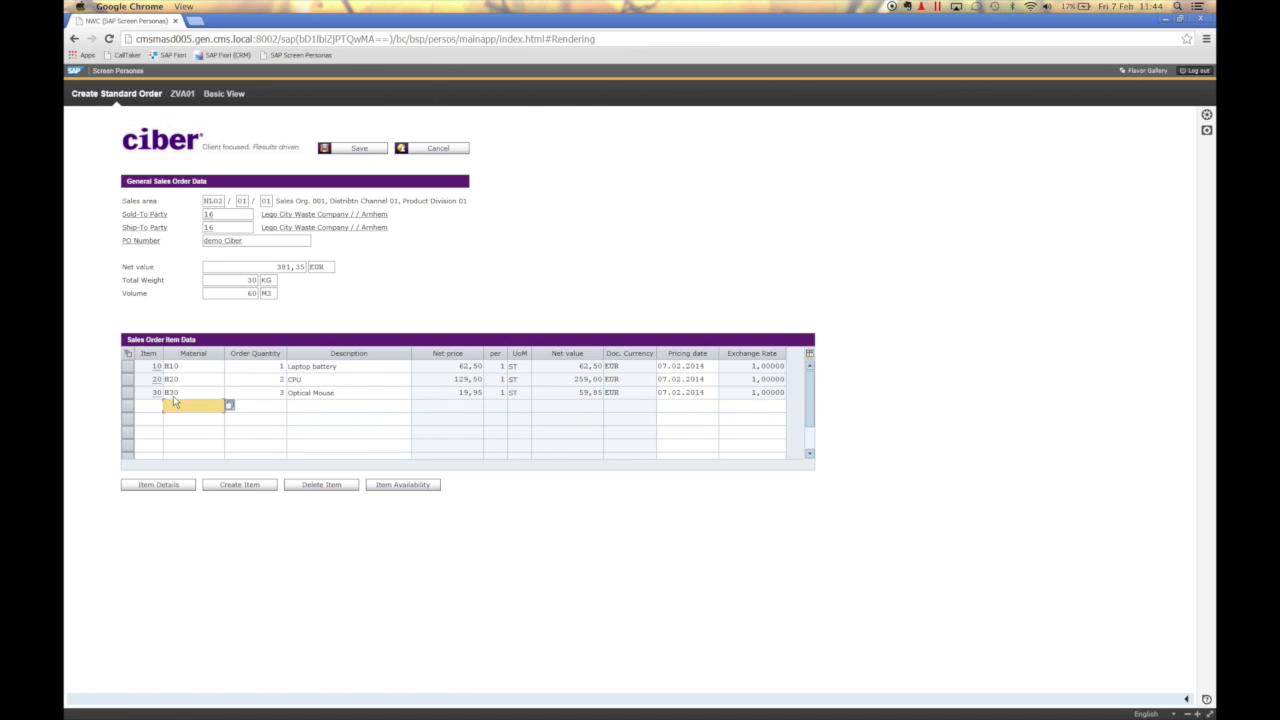
- Compare the order with its Basic View, save it from the Create Standard Order flavor and return to the start screen
click(215, 92)
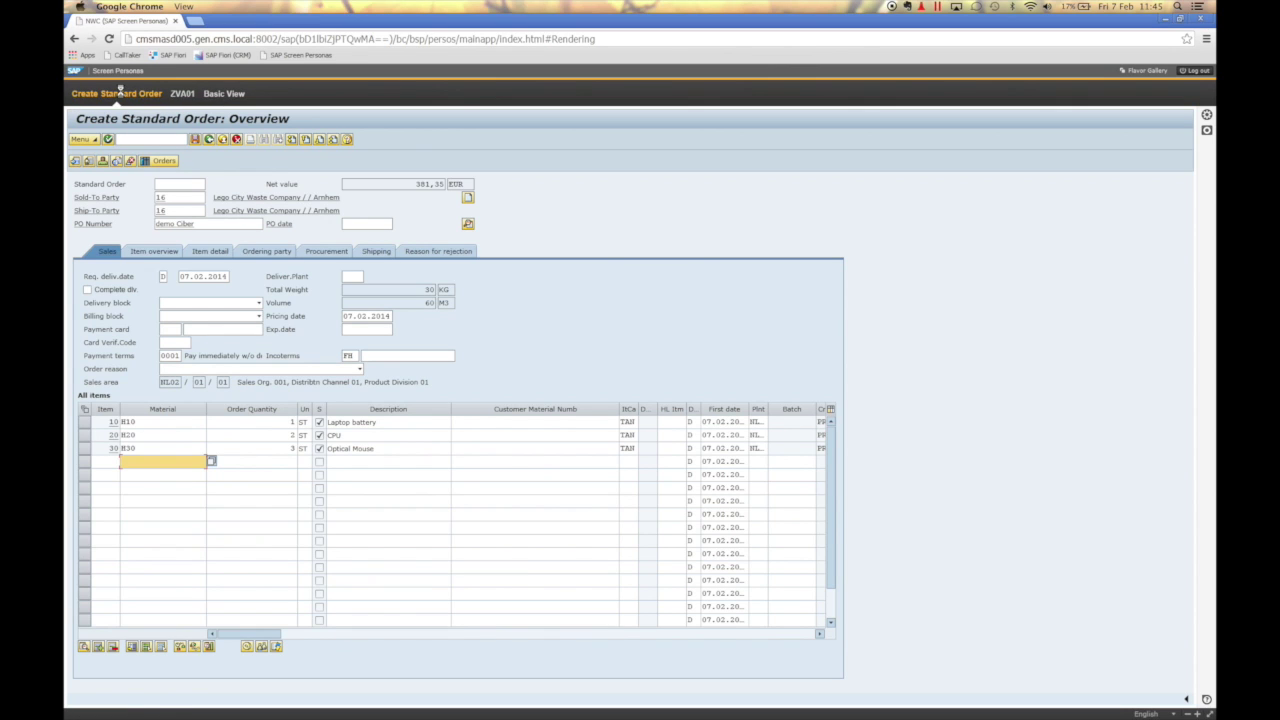
click(120, 92)
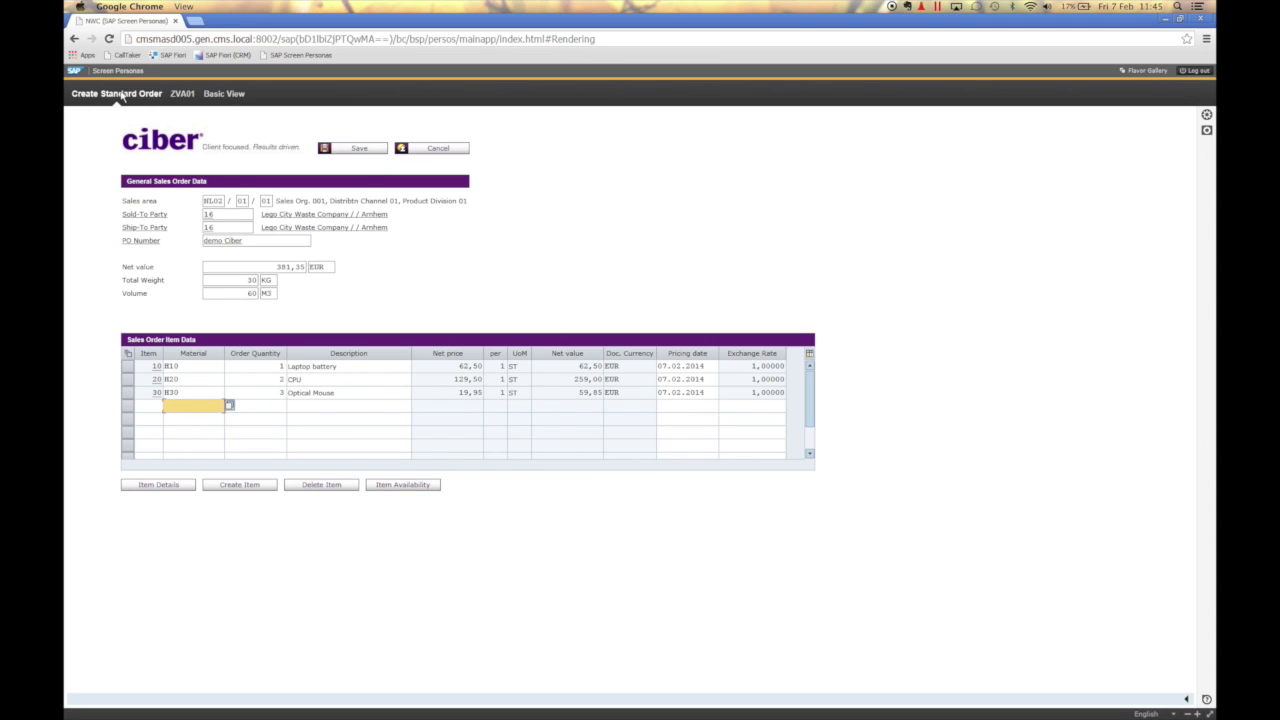
click(355, 147)
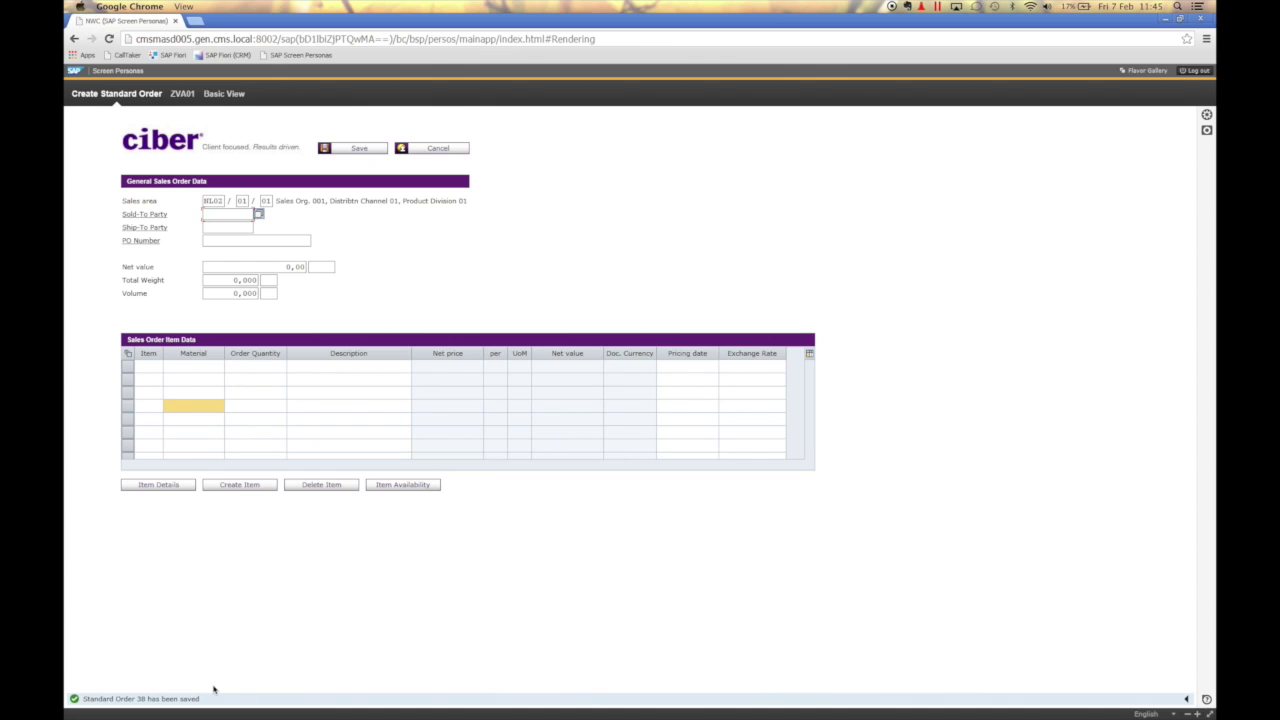
click(449, 148)
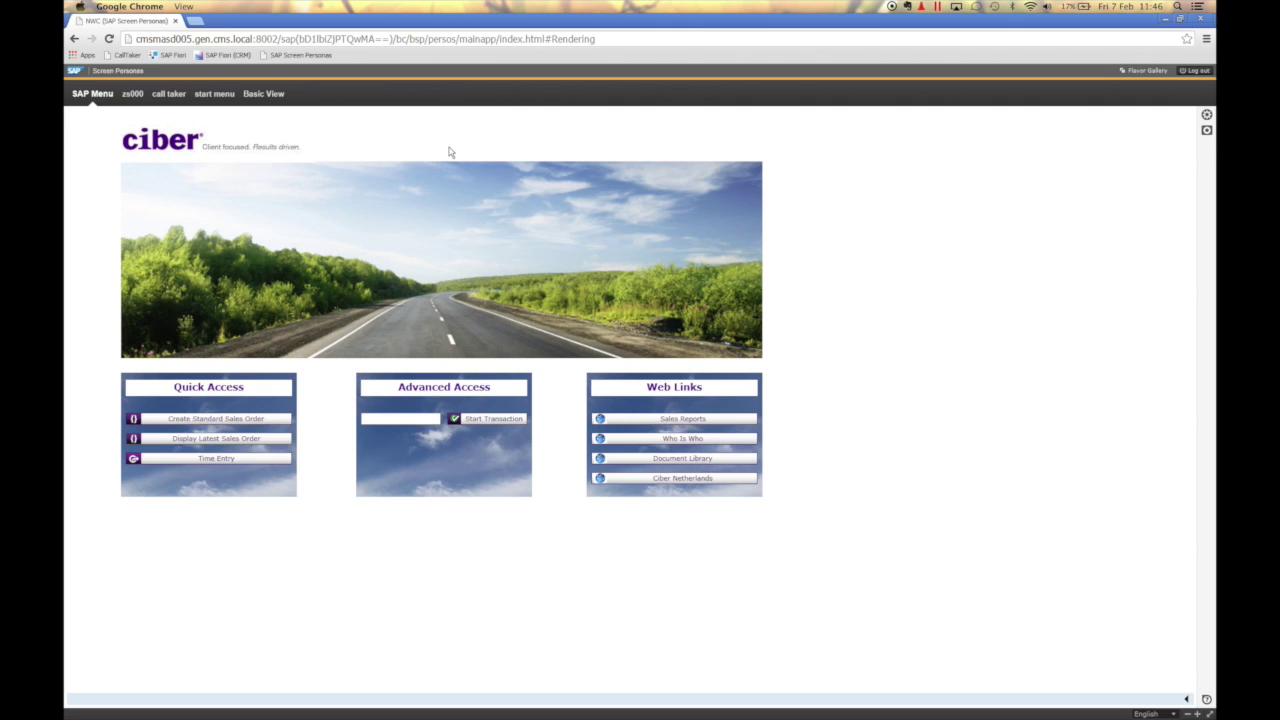
- View the start screen in Basic View, return to the SAP Menu flavor and try its Display Latest Sales Order function
click(277, 94)
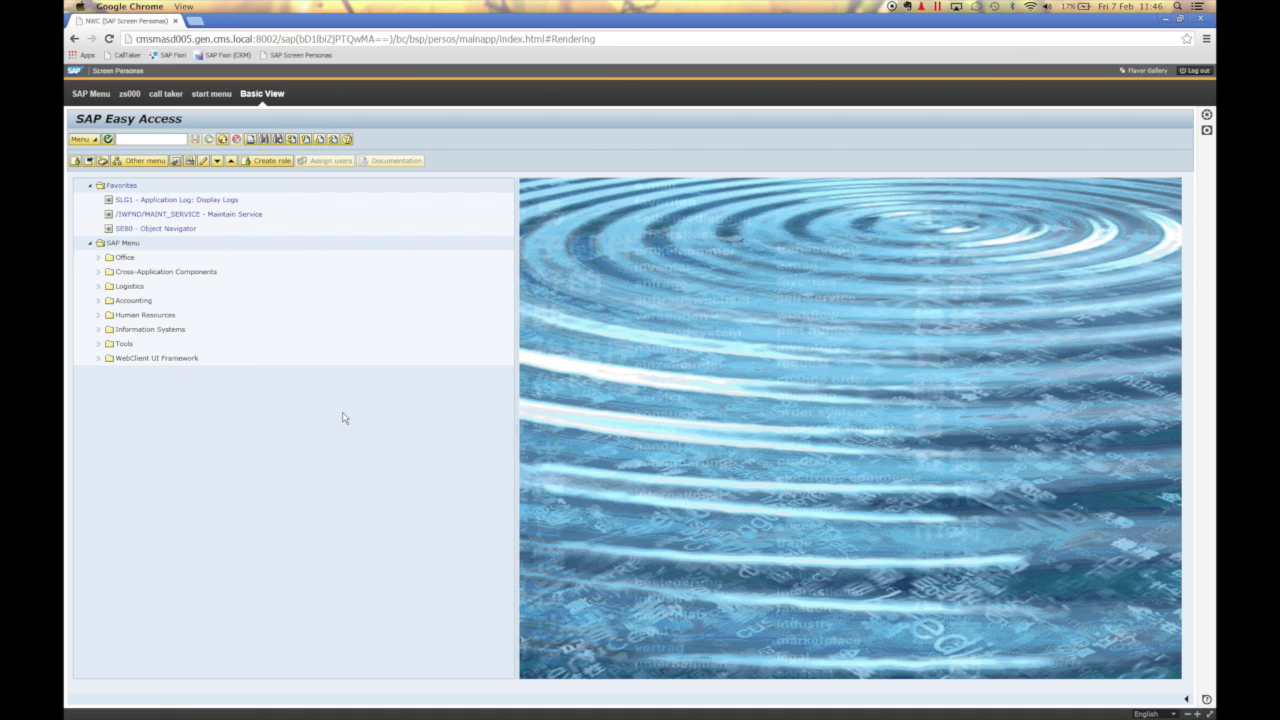
click(98, 95)
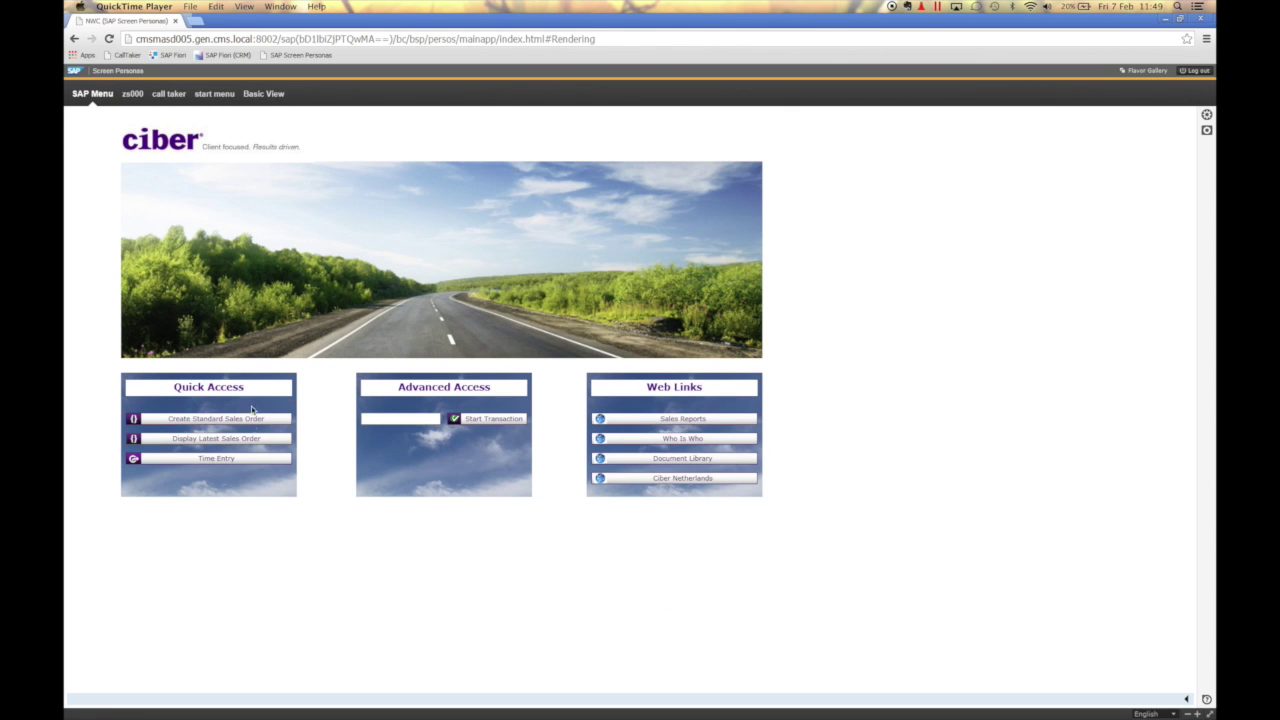
click(172, 441)
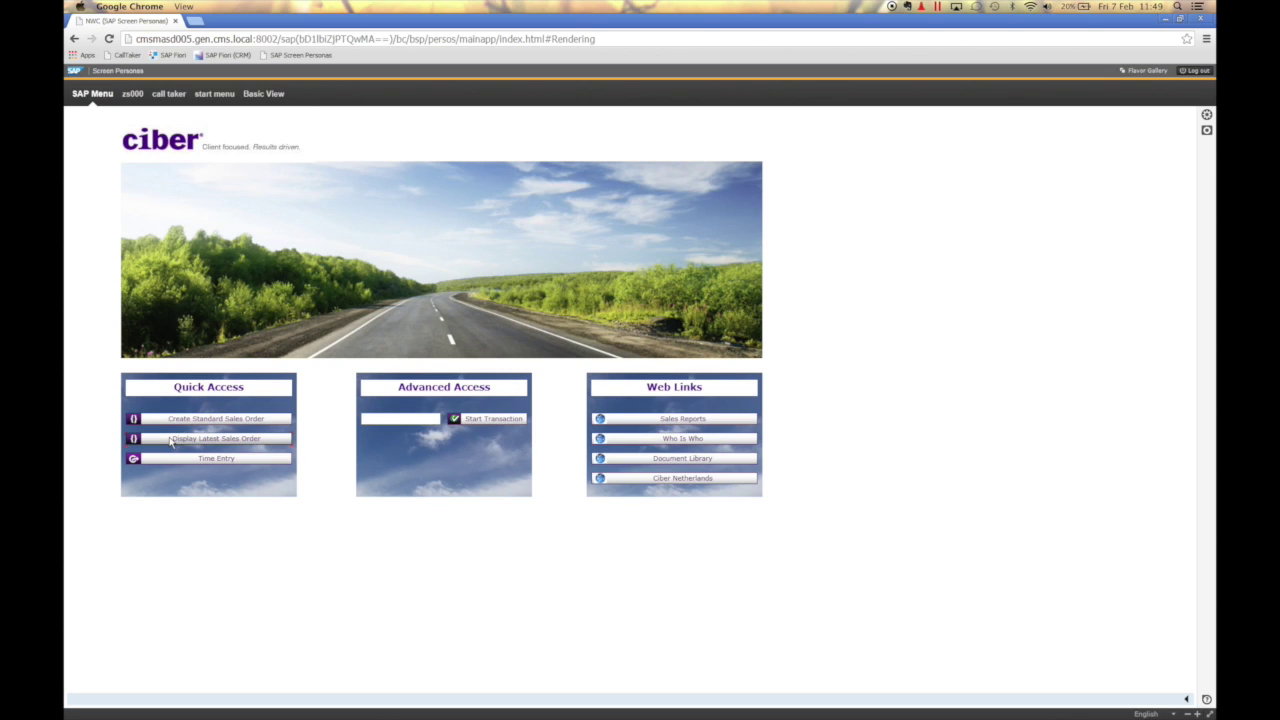
- Record a script from the Basic View that runs transaction va03 and displays the proposed sales order
click(262, 94)
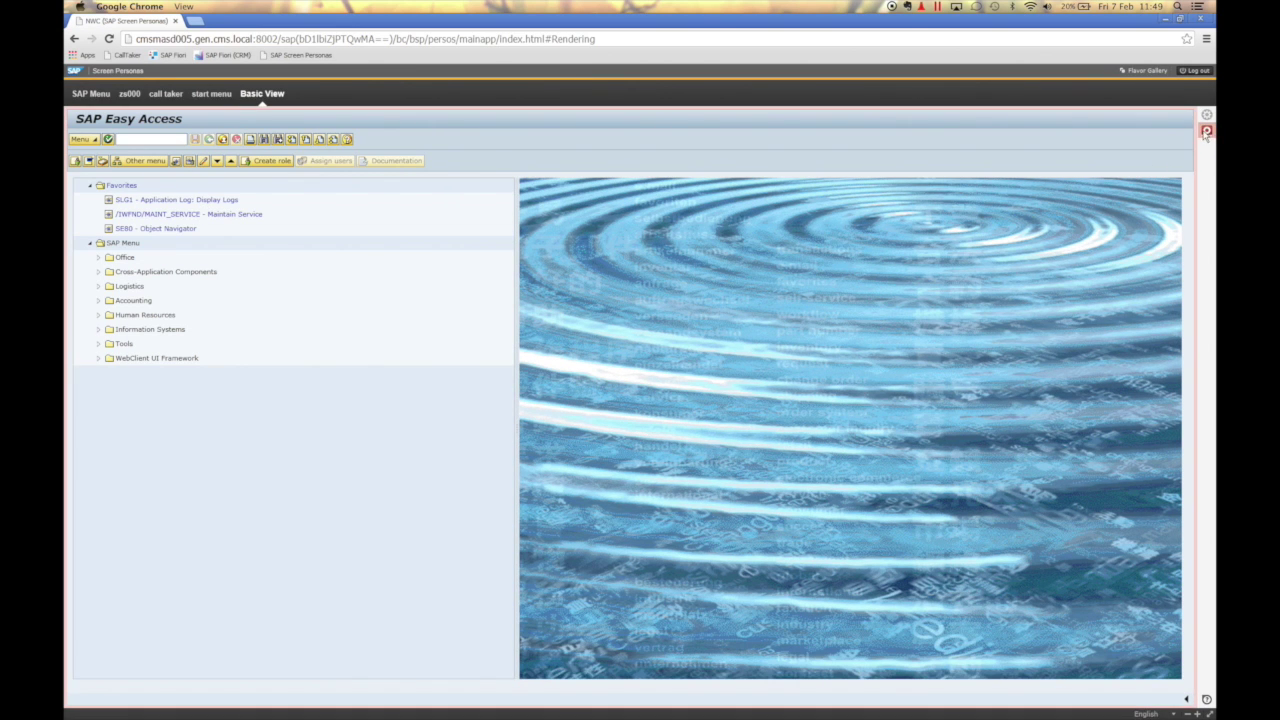
click(150, 139)
text(va03)
key(Return)
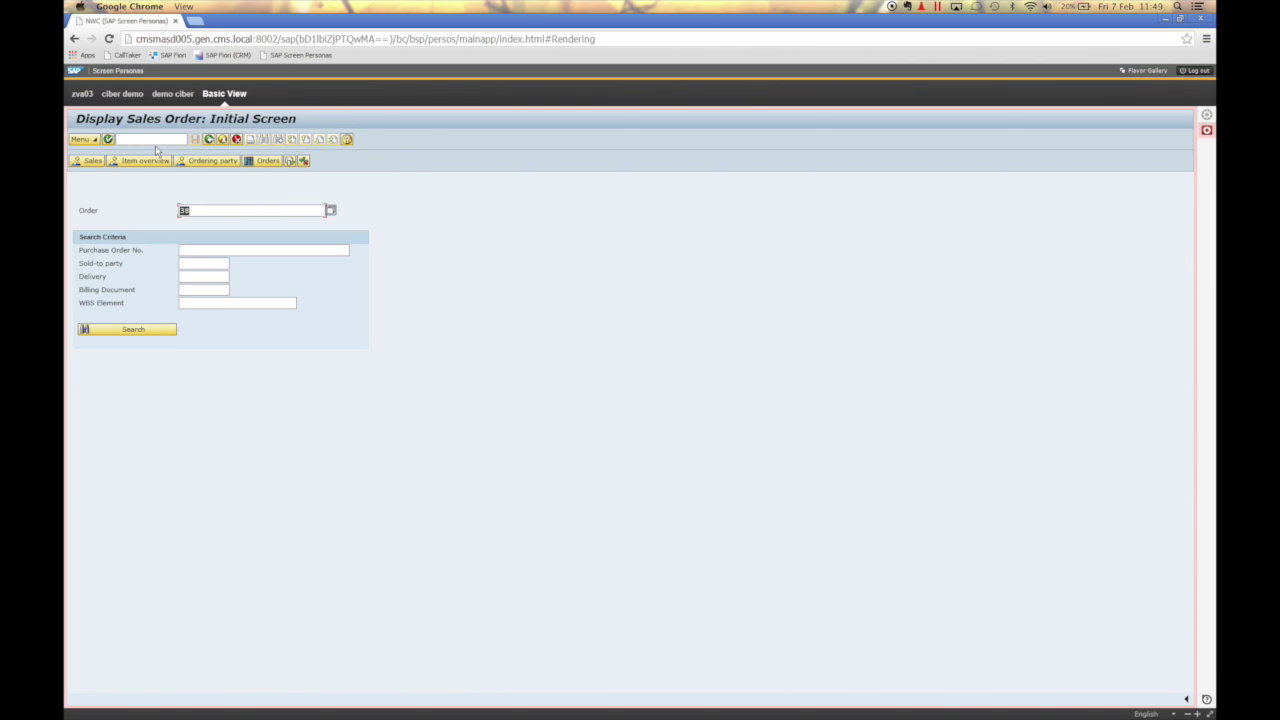
key(Return)
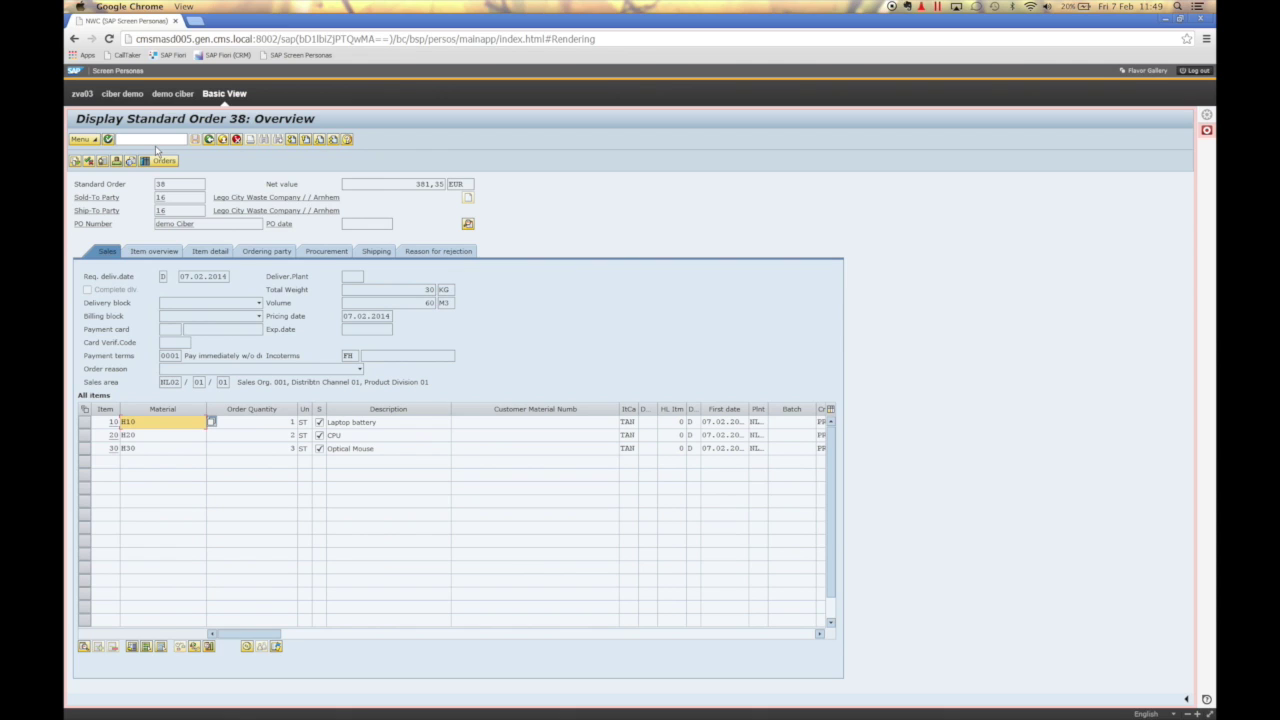
- Stop the script recording and save it as demova03 in the 140124 SAP UX folder
click(1206, 132)
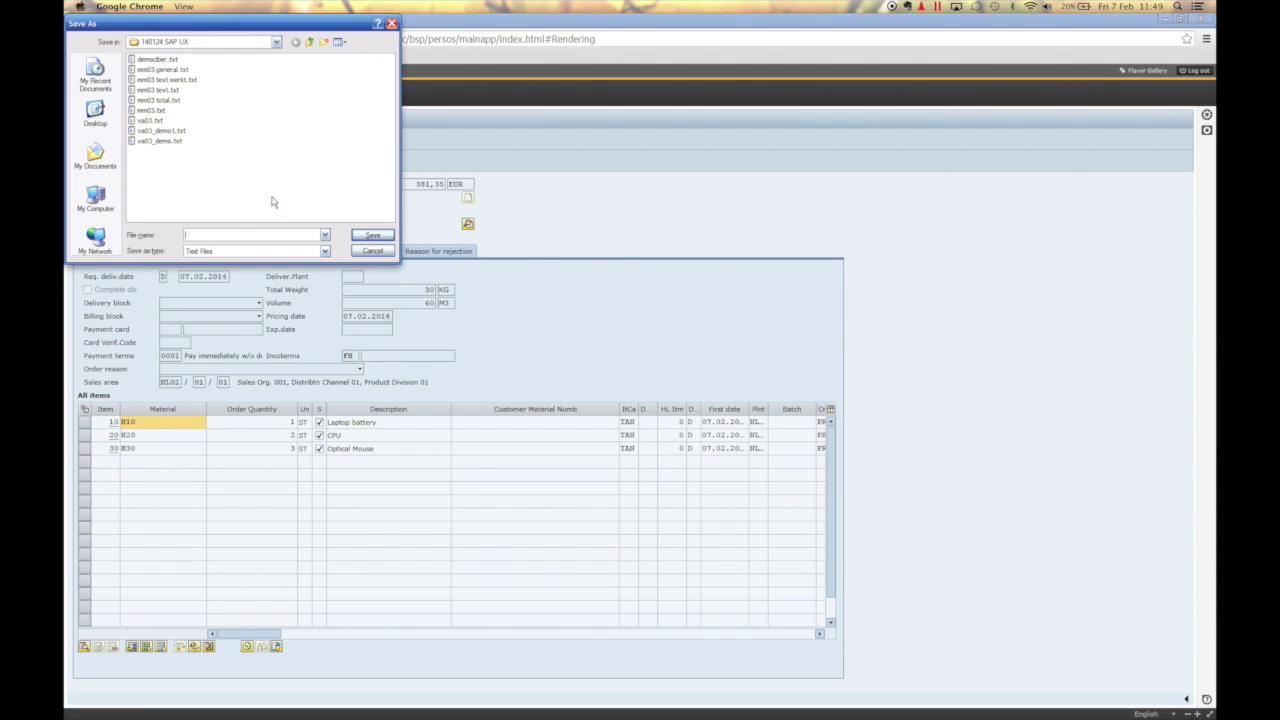
text(demo)
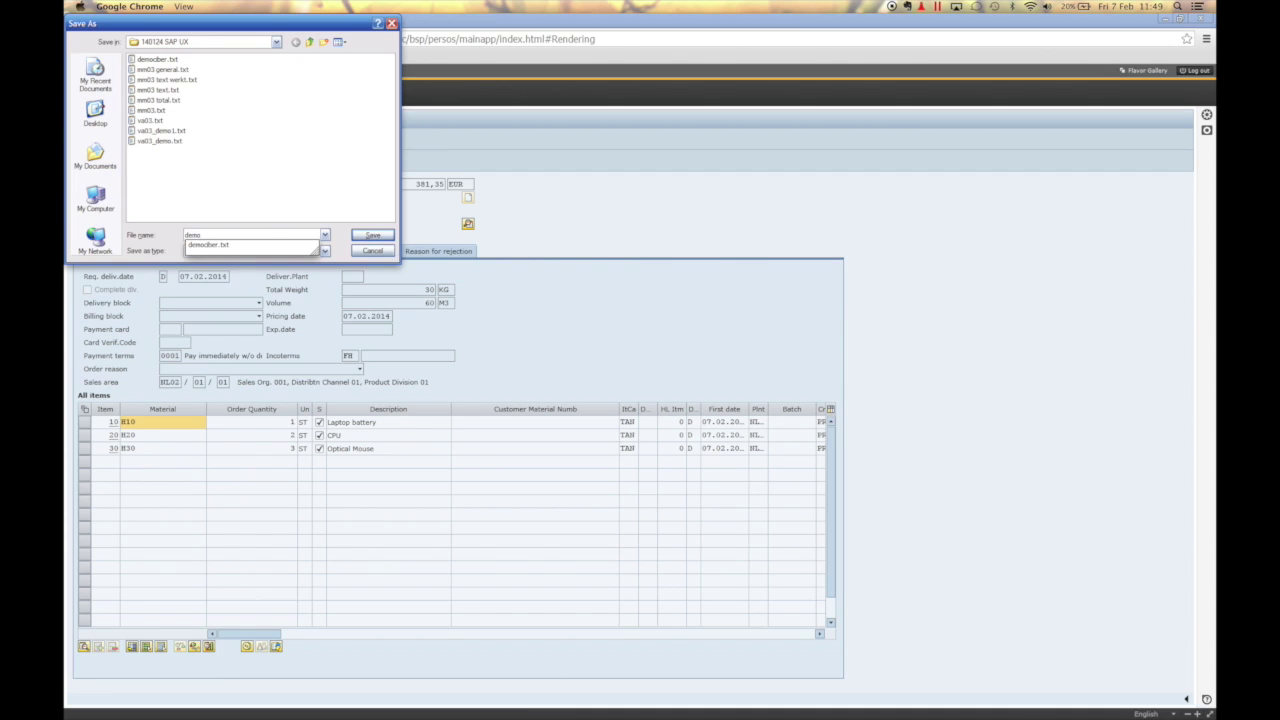
text(va03)
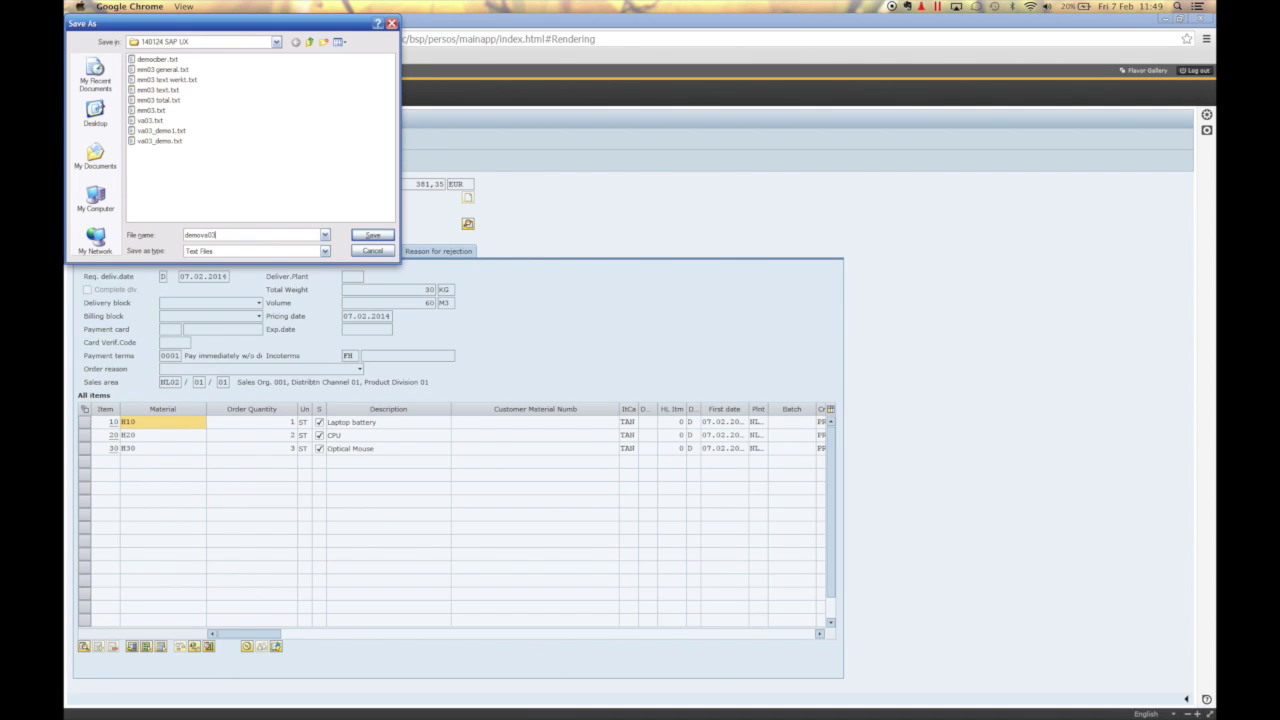
key(Return)
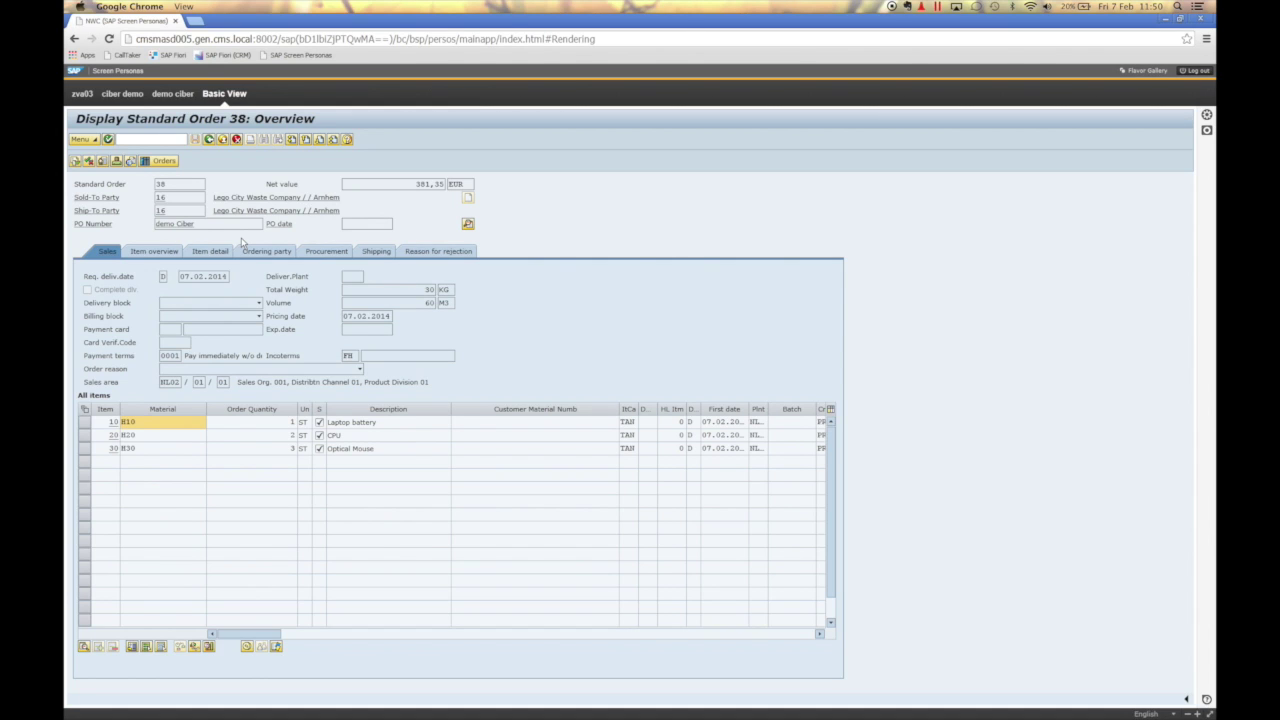
- Return to the SAP Menu flavor of the start screen and create a private copy of it named demociber
click(222, 139)
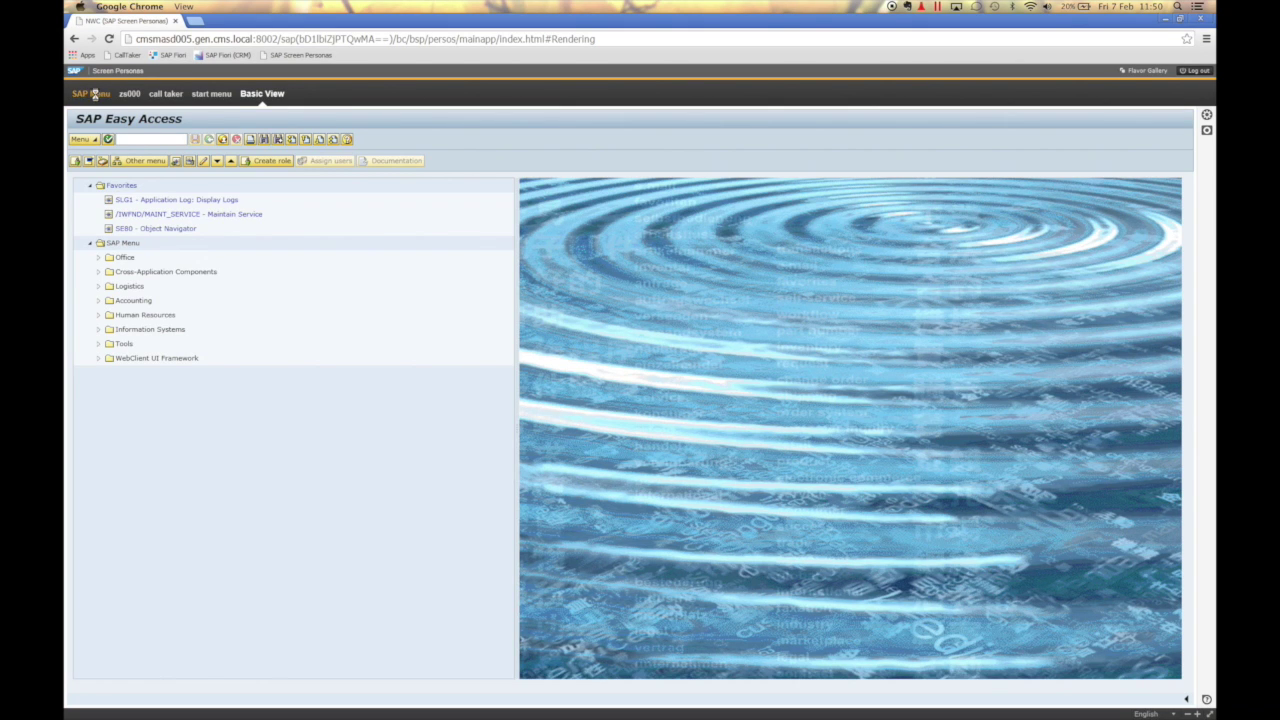
click(92, 94)
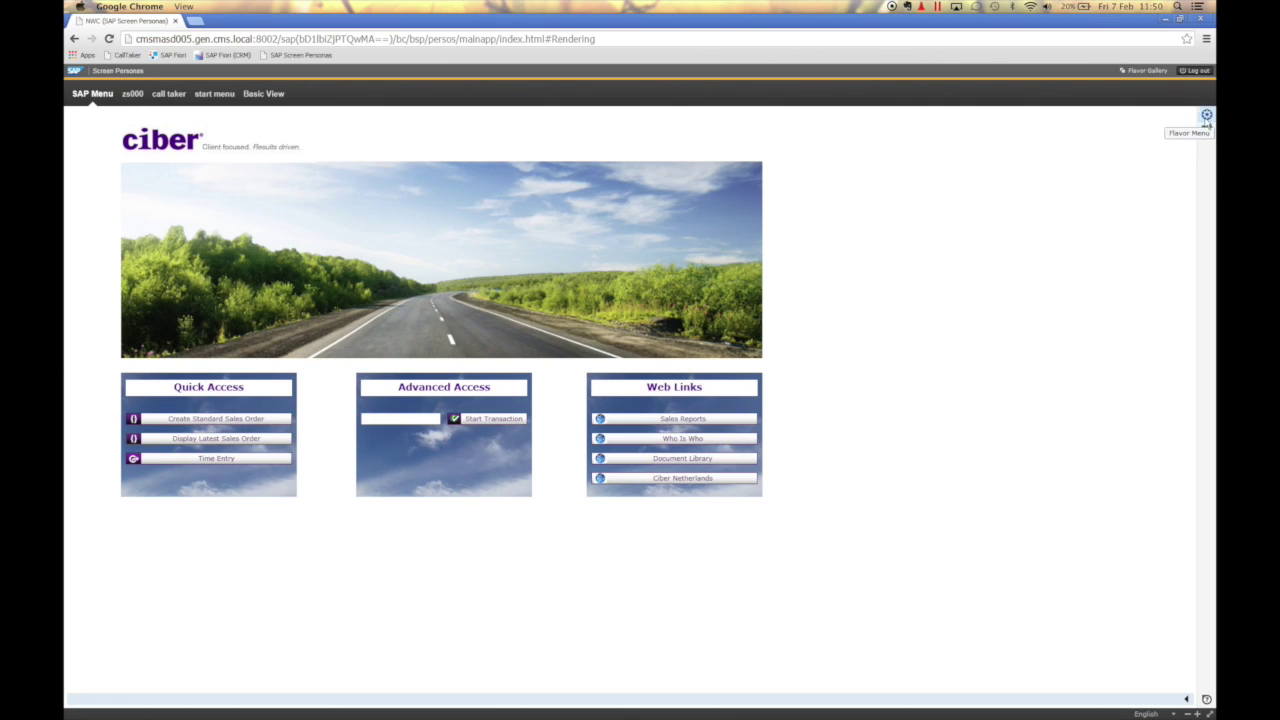
click(1206, 114)
click(1120, 185)
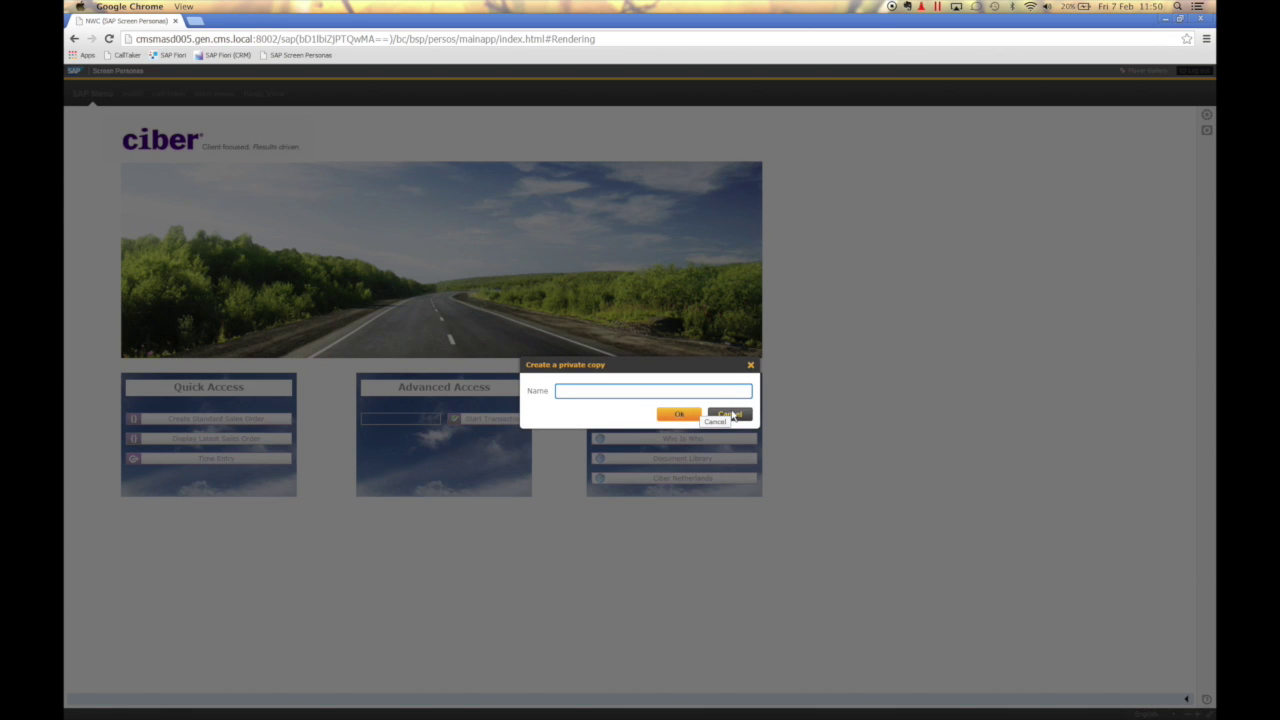
text(demociber)
key(Return)
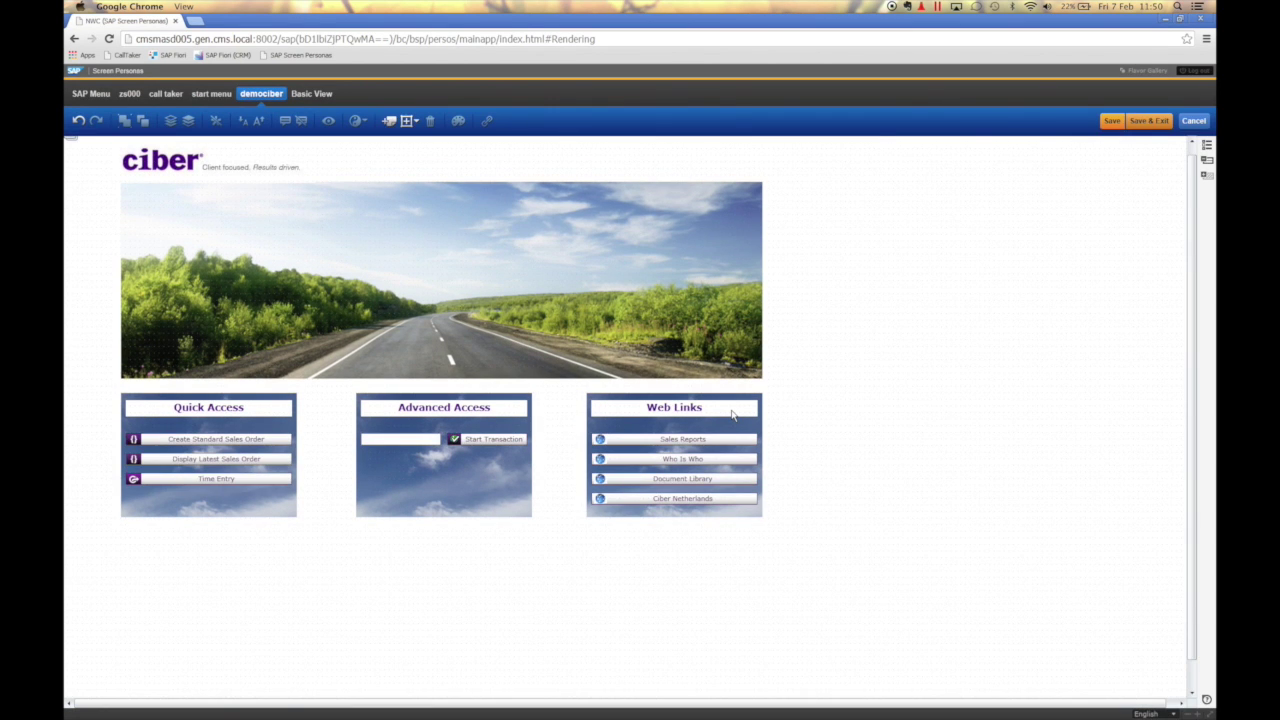
- Load the script file demova03.txt into the Display Latest Sales Order button, then save the demociber flavor and exit editing
click(251, 461)
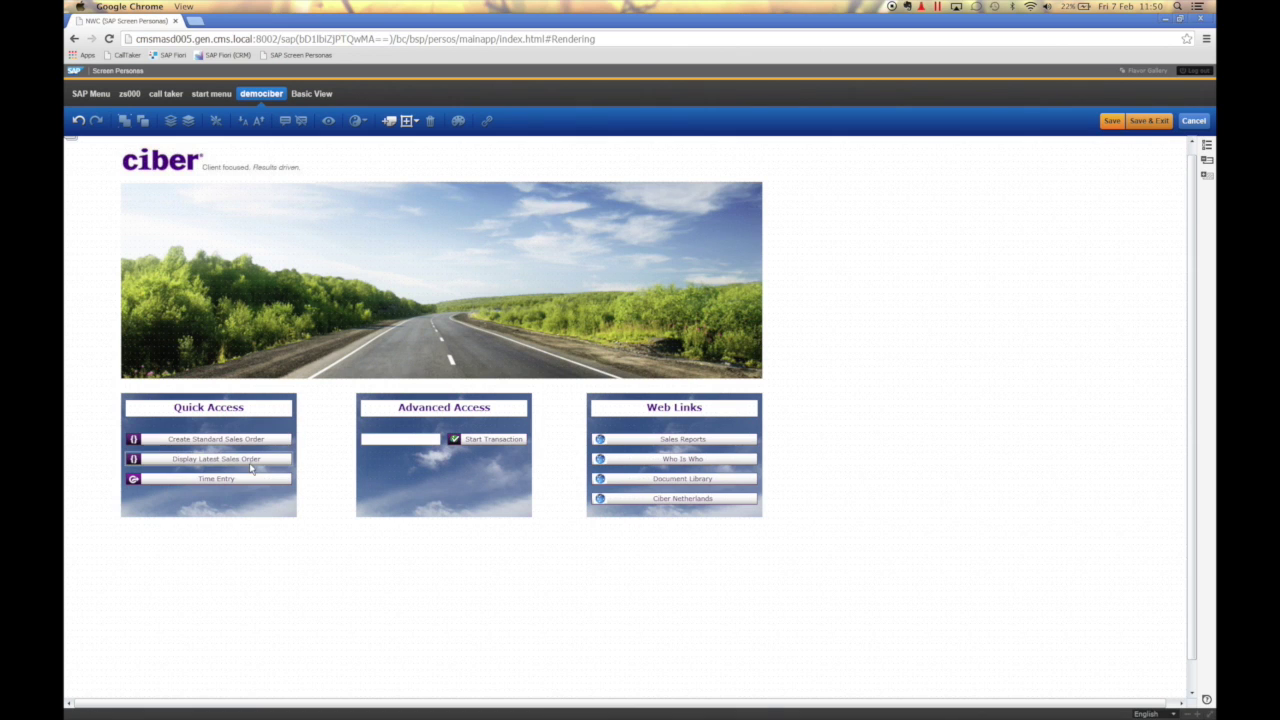
double_click(250, 463)
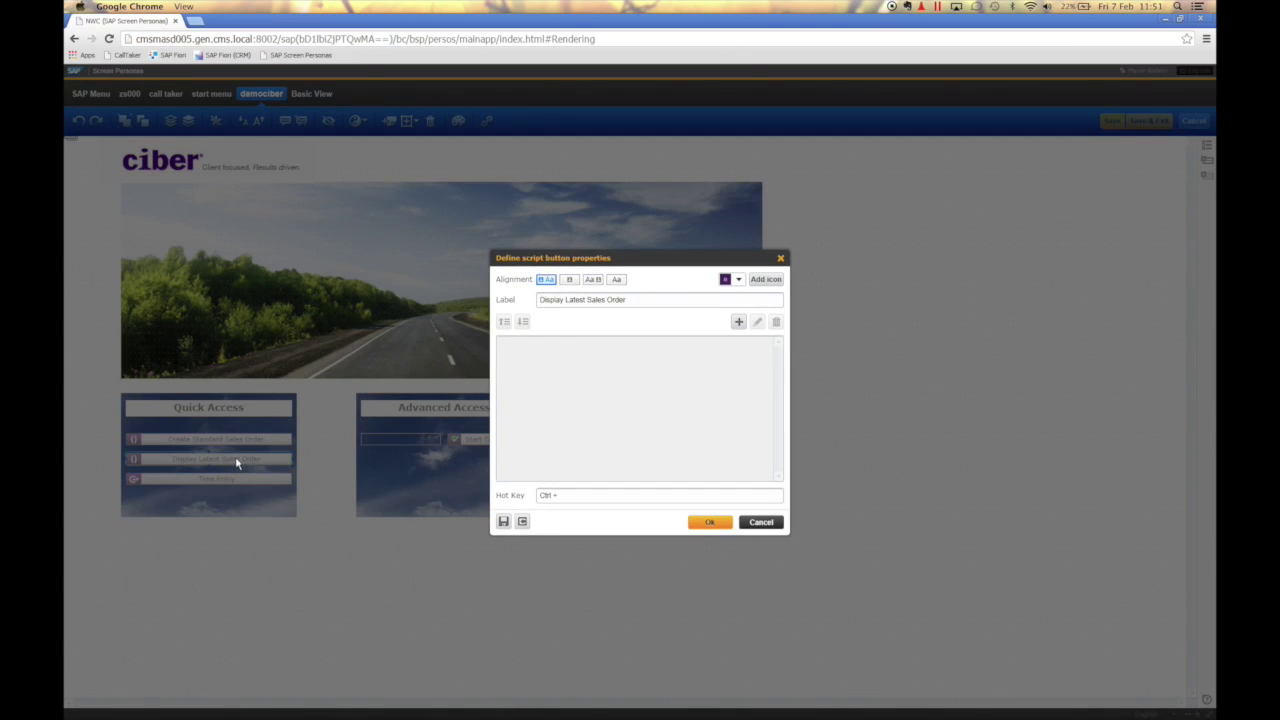
click(522, 522)
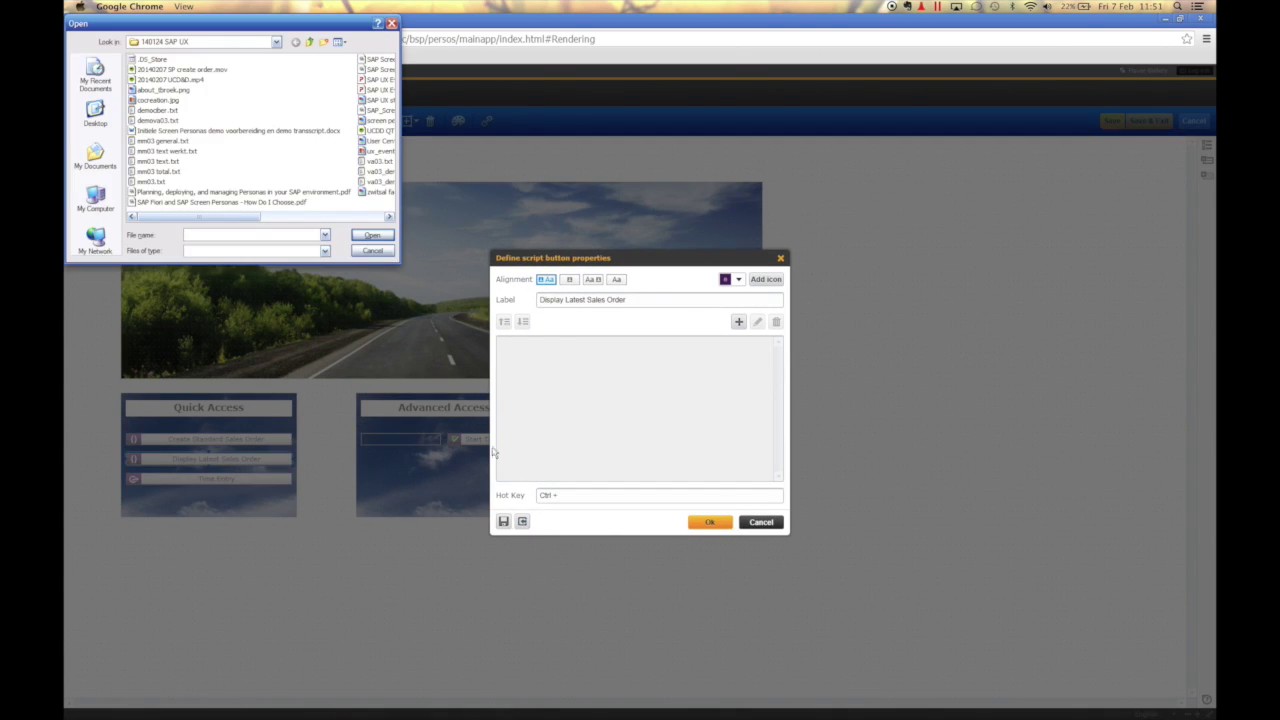
double_click(160, 120)
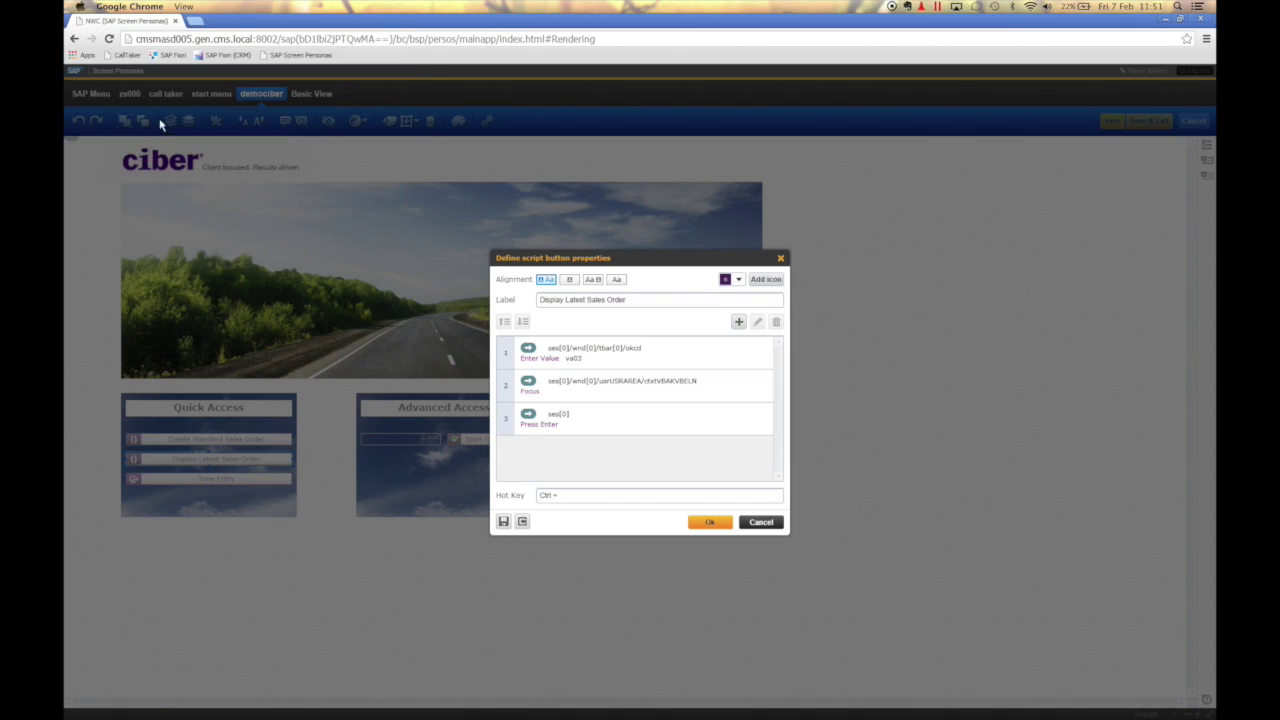
click(709, 523)
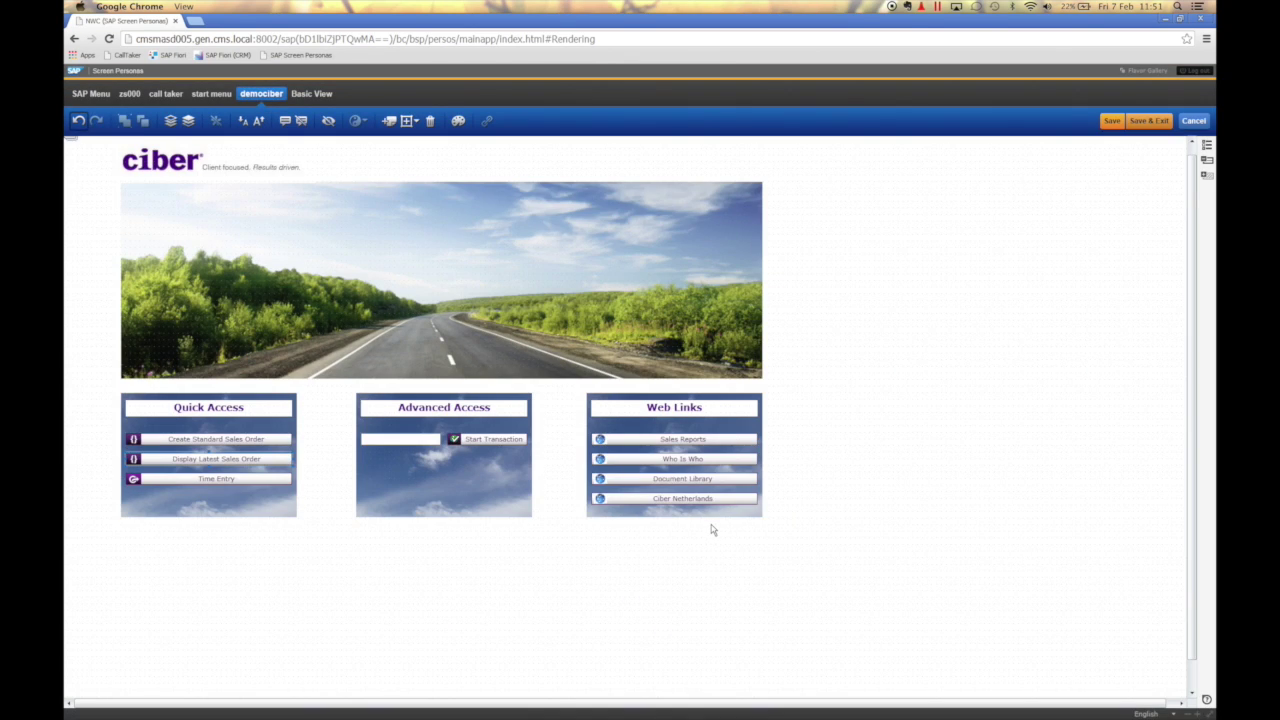
click(1147, 121)
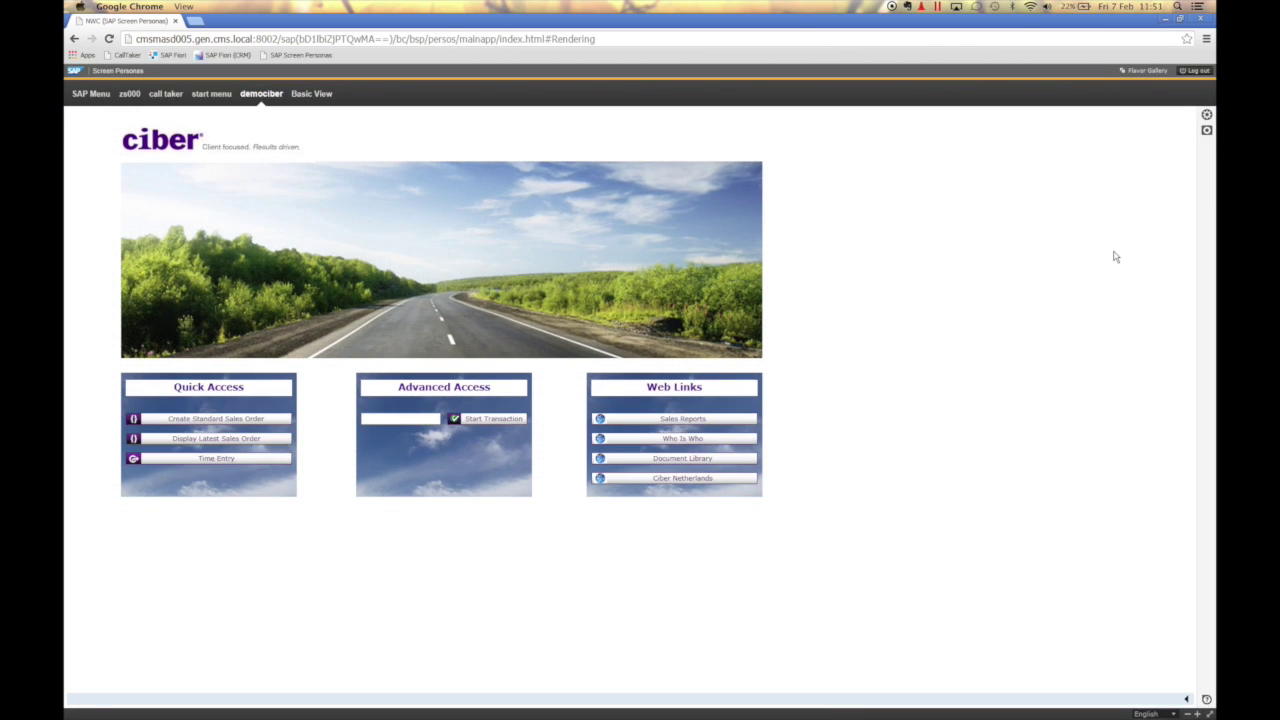
- Display the latest sales order from the start screen and create a private copy of its Basic View flavor named zva03
click(200, 439)
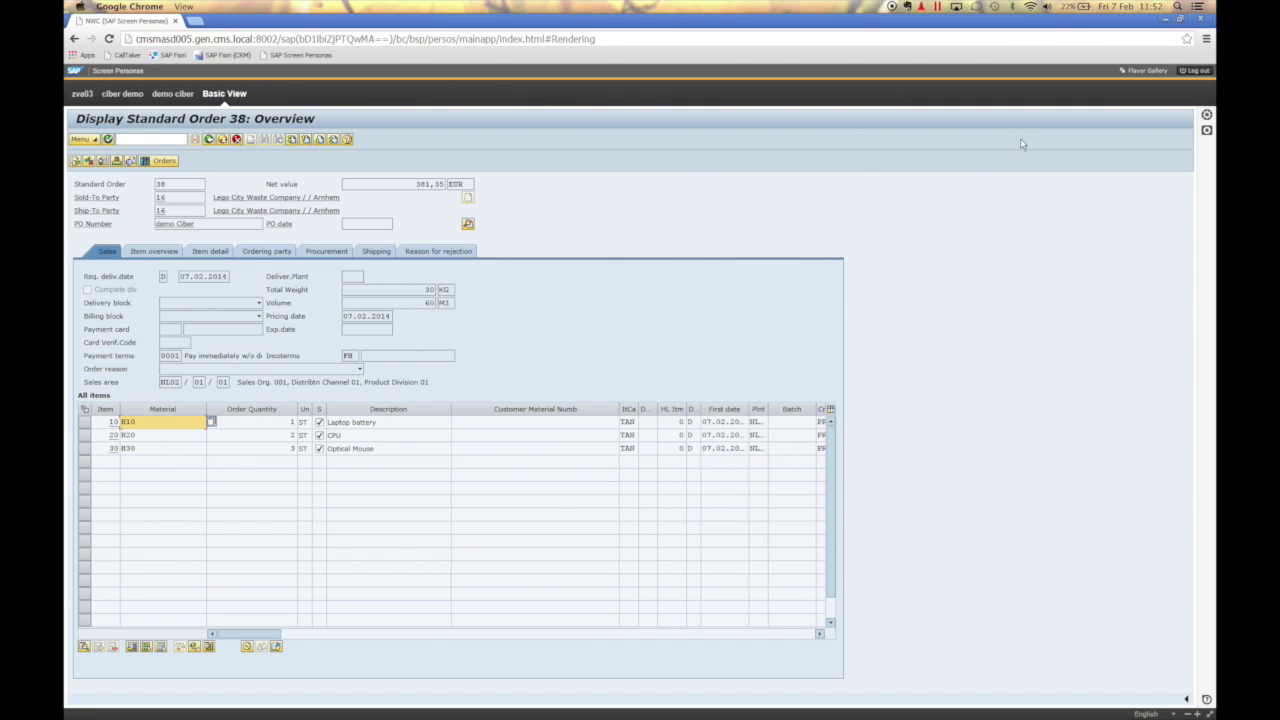
click(1207, 116)
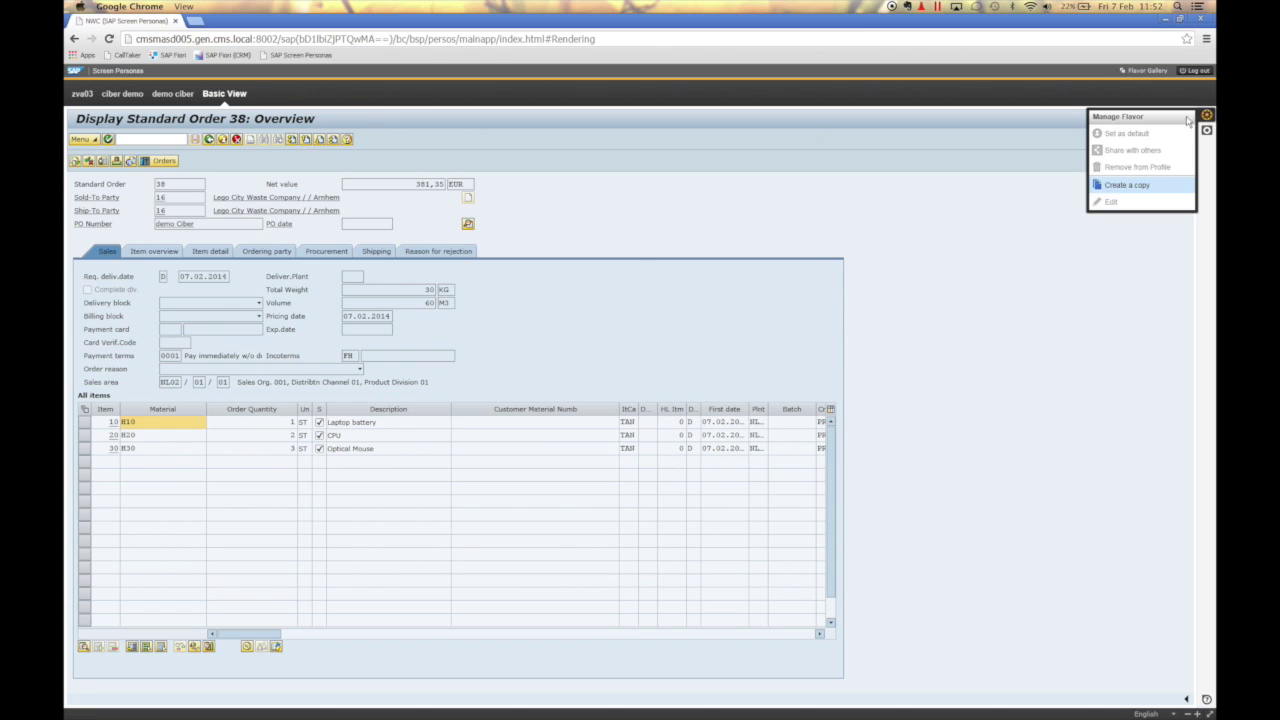
click(1132, 190)
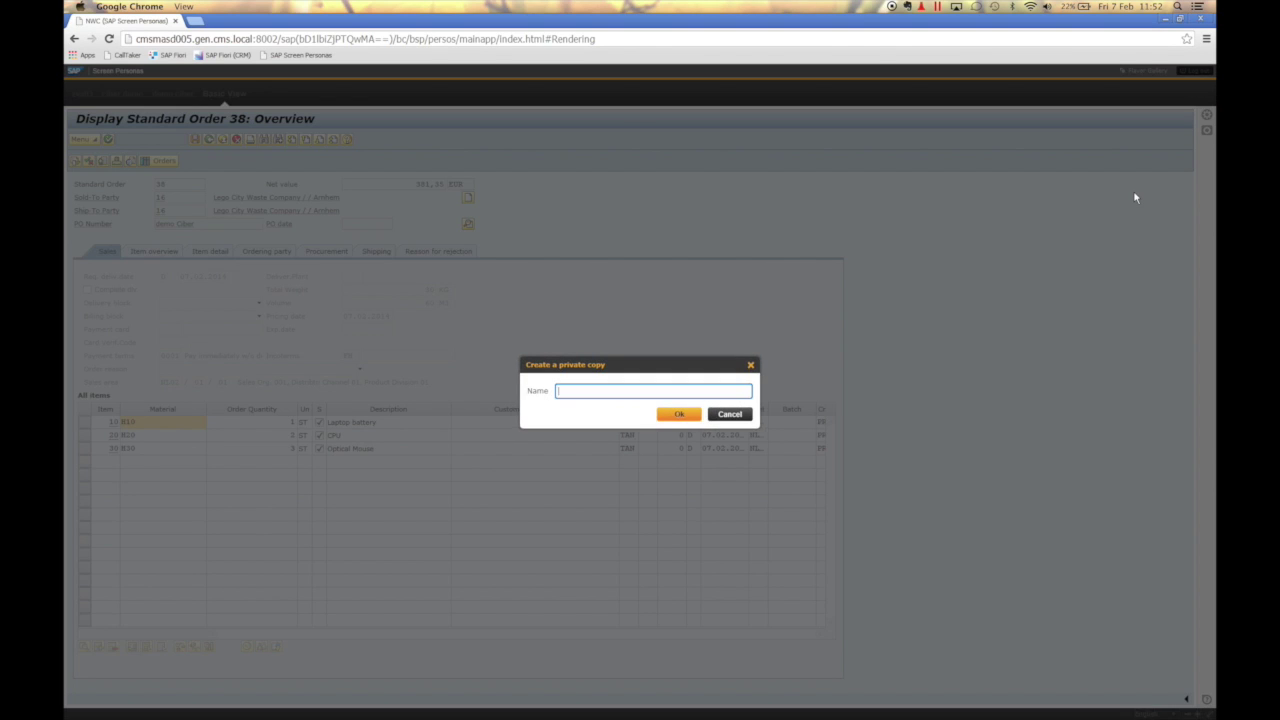
text(zva03)
key(Return)
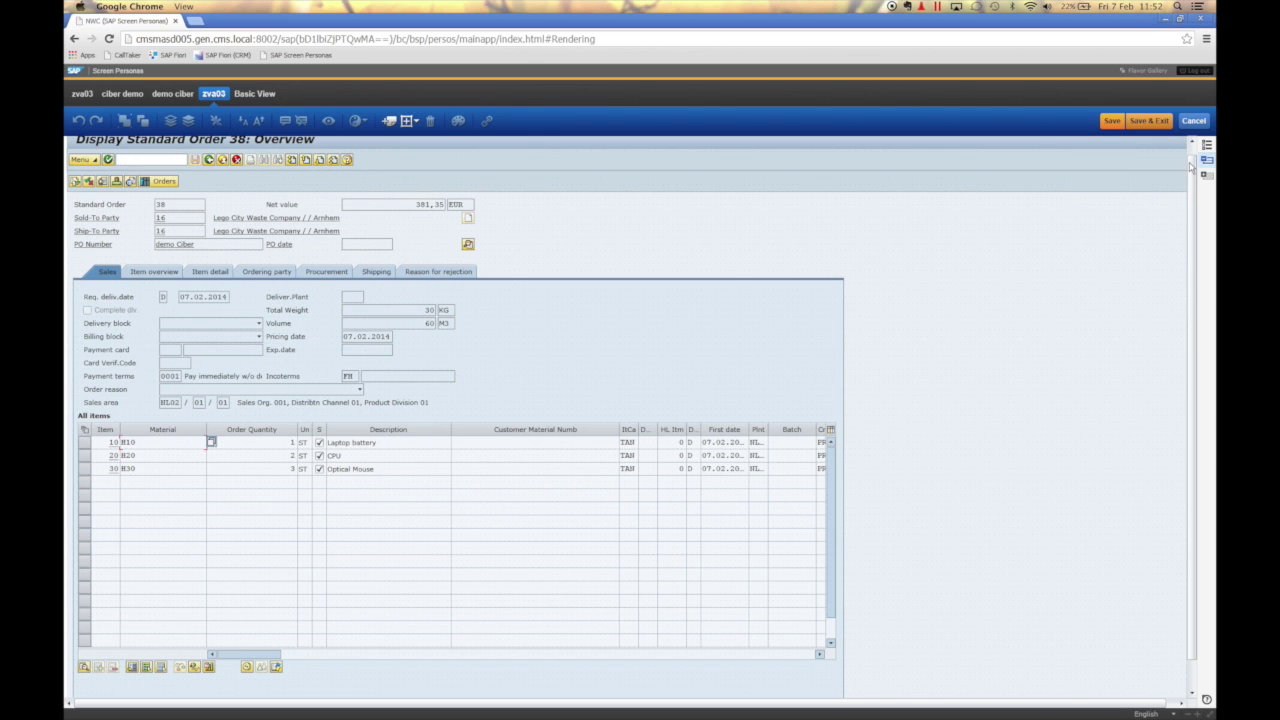
- Shorten the order screen's title to Display Standard Order
scroll(1191, 153, up, 1)
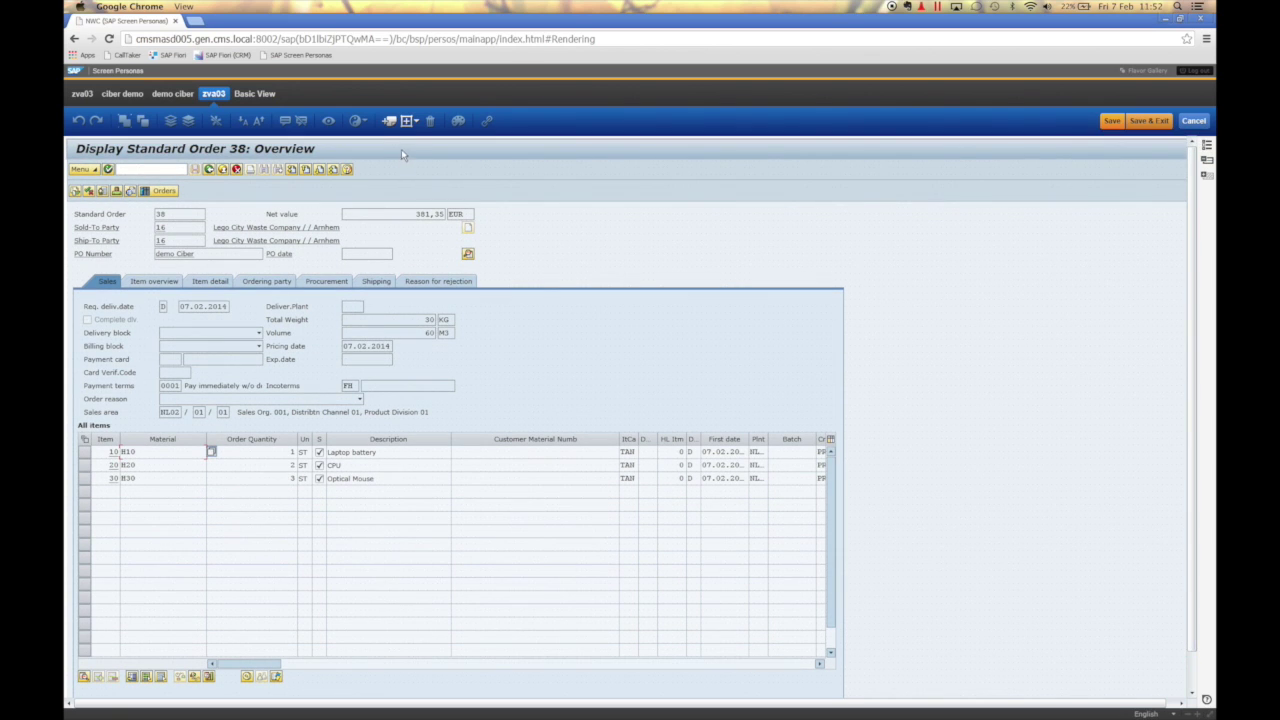
double_click(400, 148)
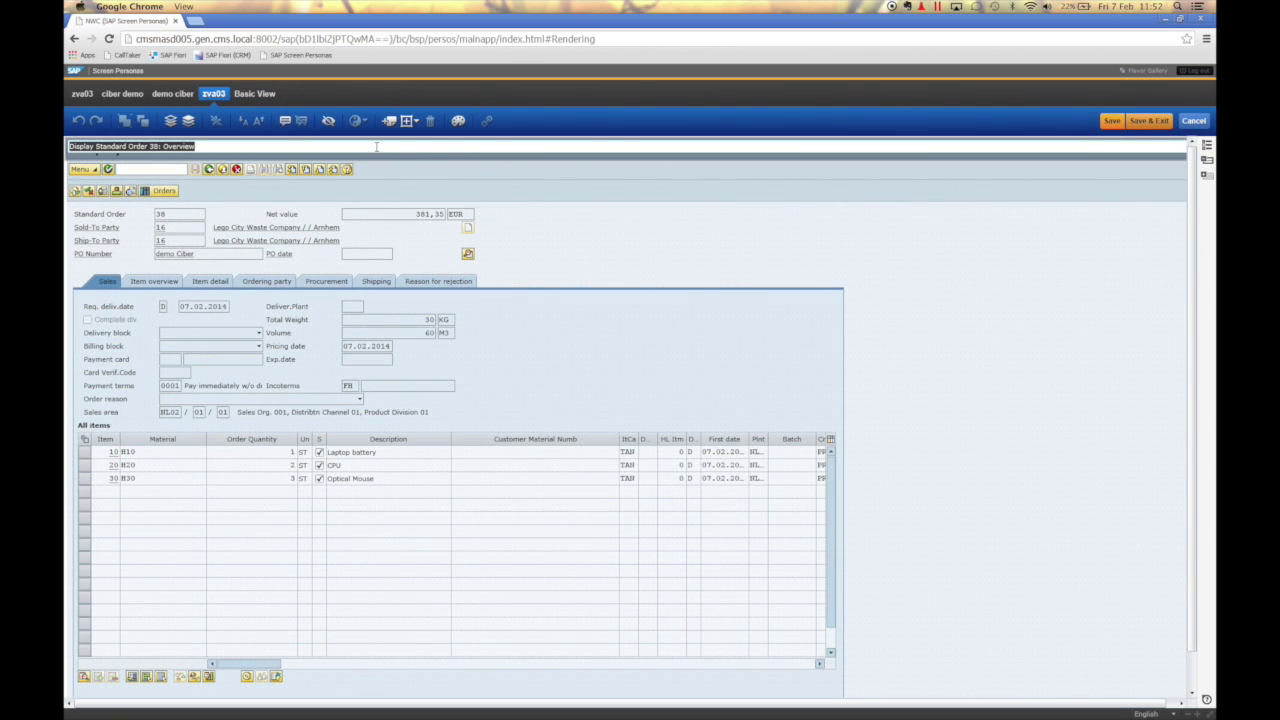
click(376, 147)
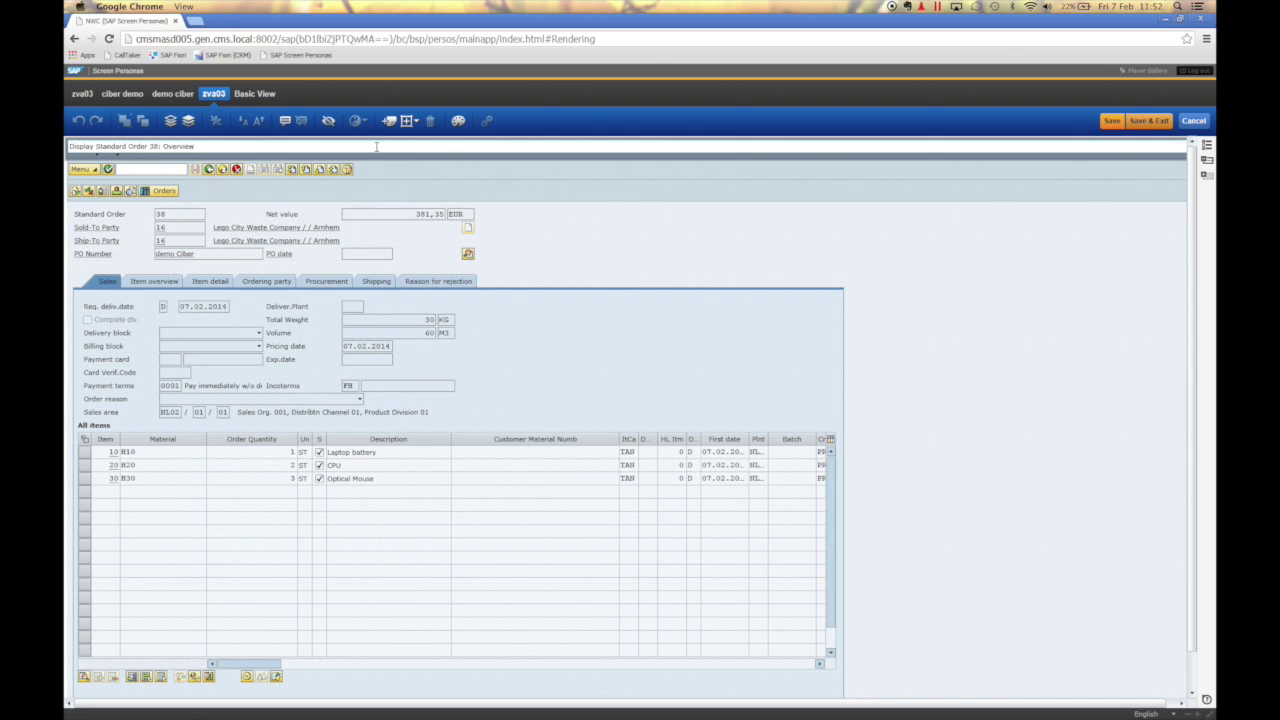
key(BackSpace)
key(BackSpace)
key(BackSpace)
click(465, 185)
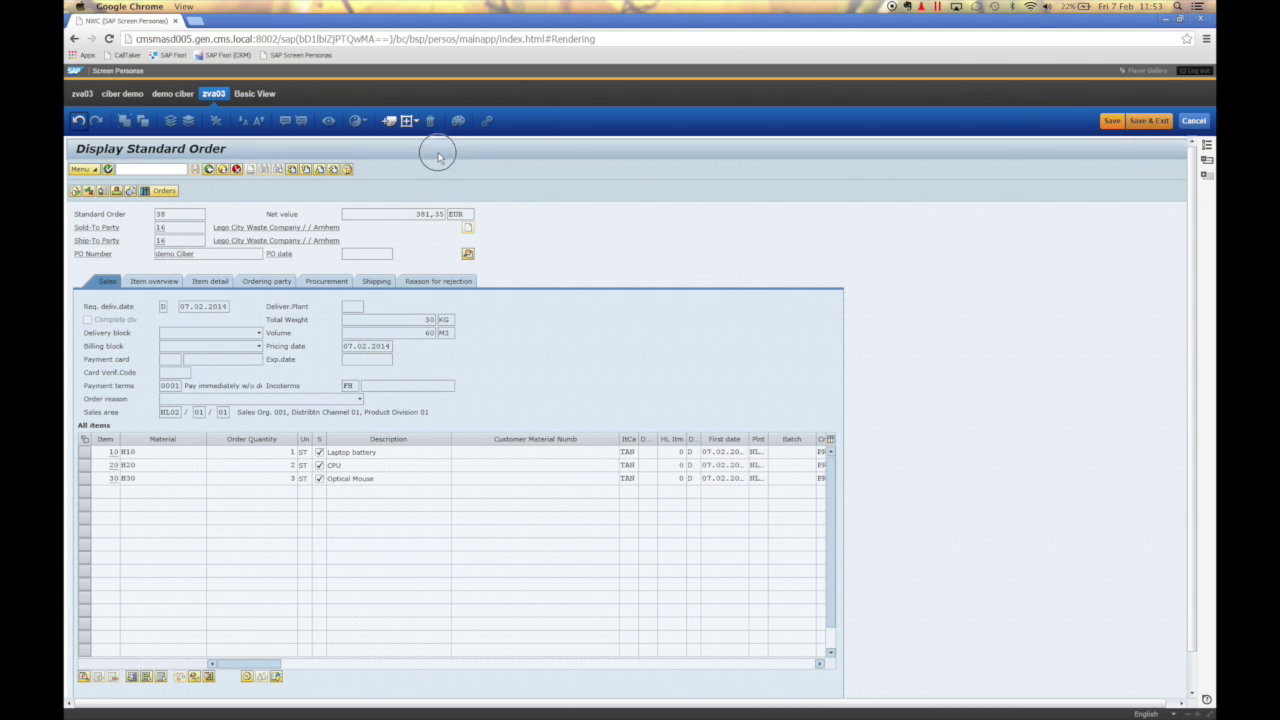
- Give the title bar a dark purple background (#ff522a67) and a white foreground
click(458, 121)
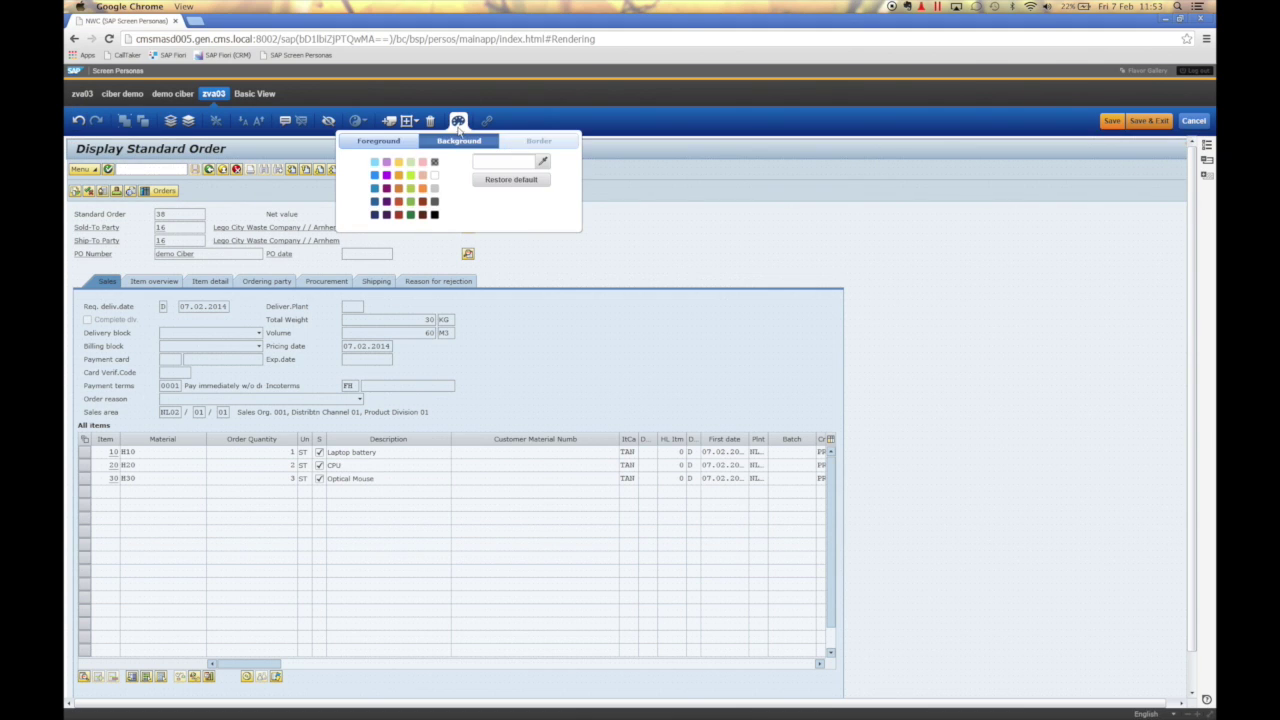
click(386, 215)
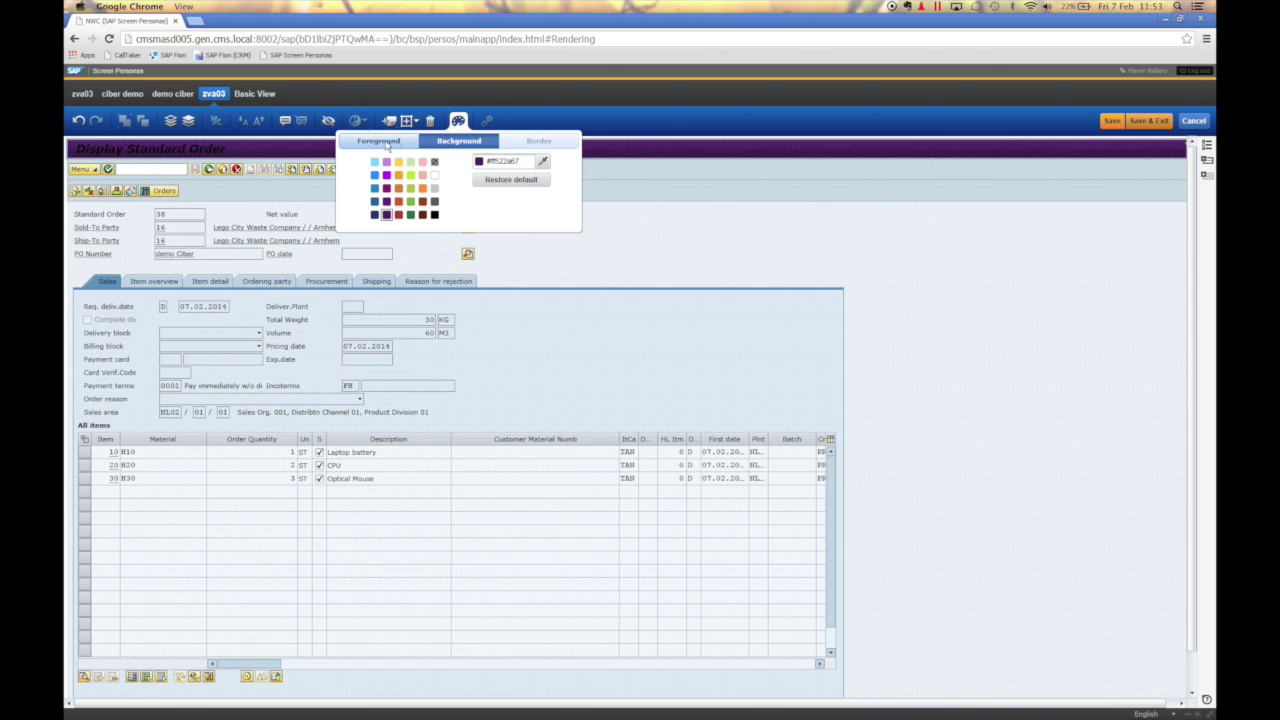
click(390, 145)
click(434, 175)
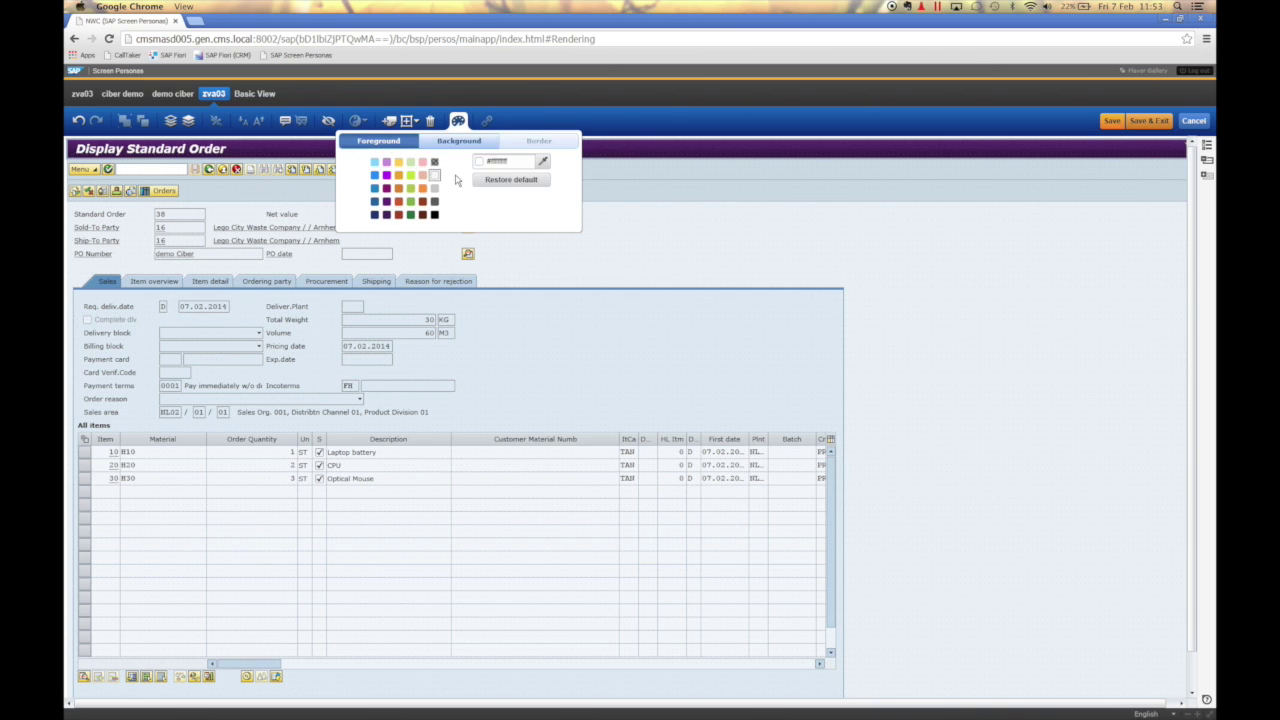
click(576, 236)
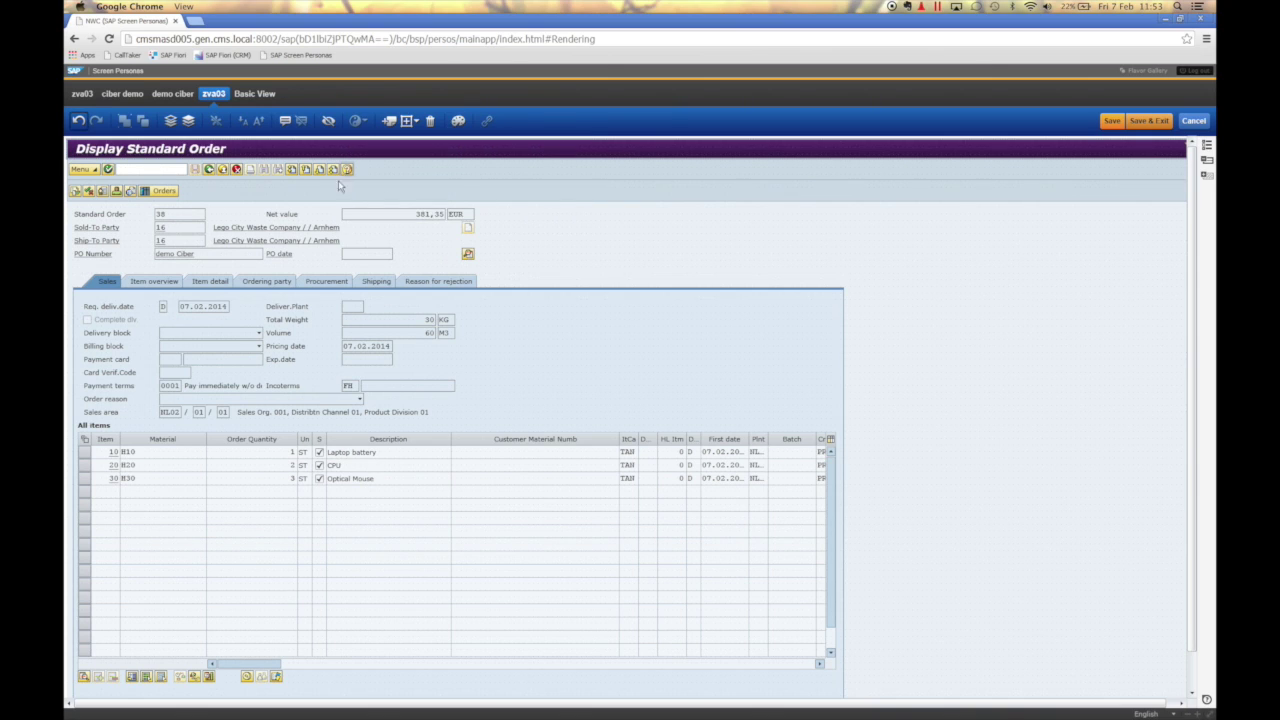
- Move the green Back and yellow Exit buttons out of the system toolbar into the empty area beside the order header fields
click(390, 174)
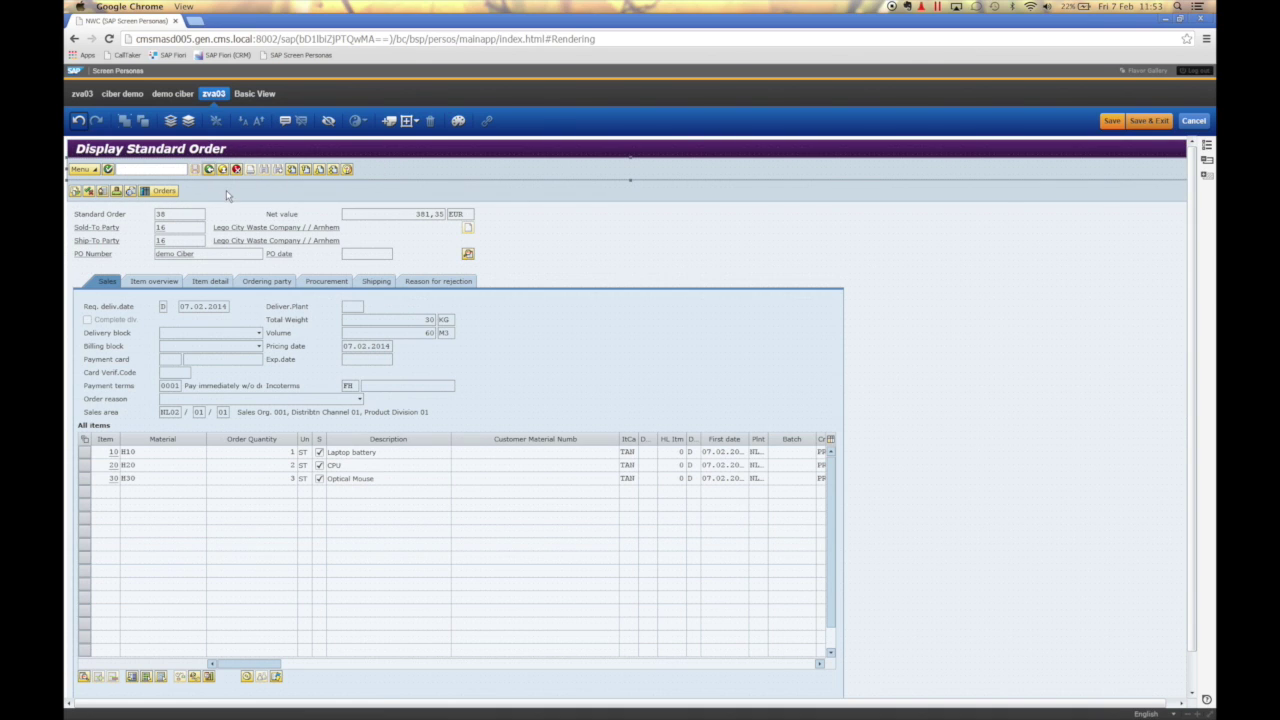
click(209, 170)
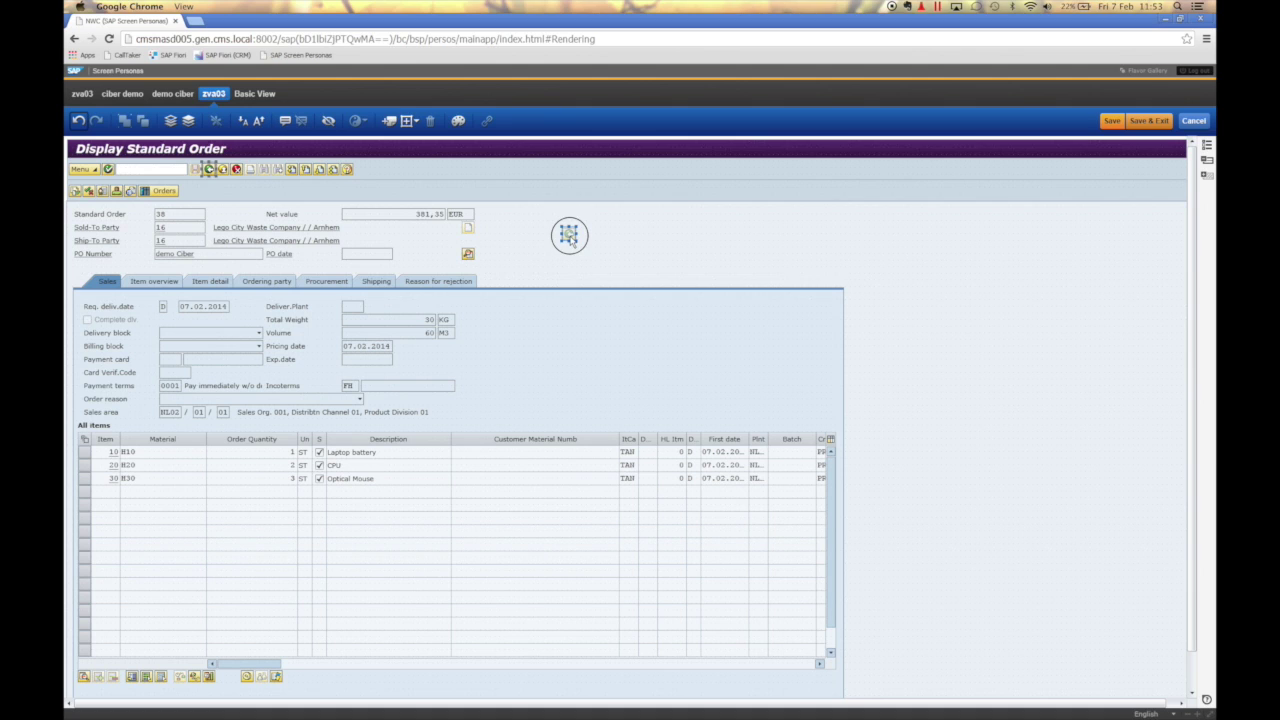
drag(210, 169, 588, 234)
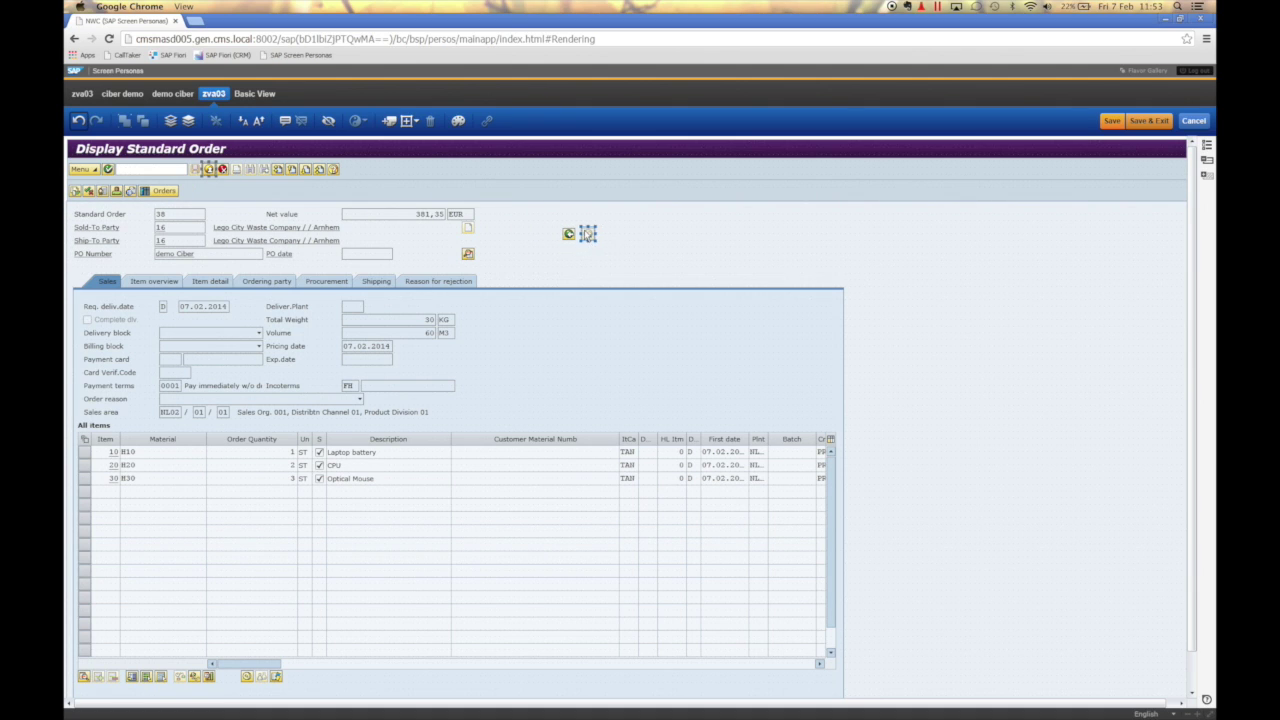
- Hide the system toolbar and the application toolbar beneath the title
click(374, 169)
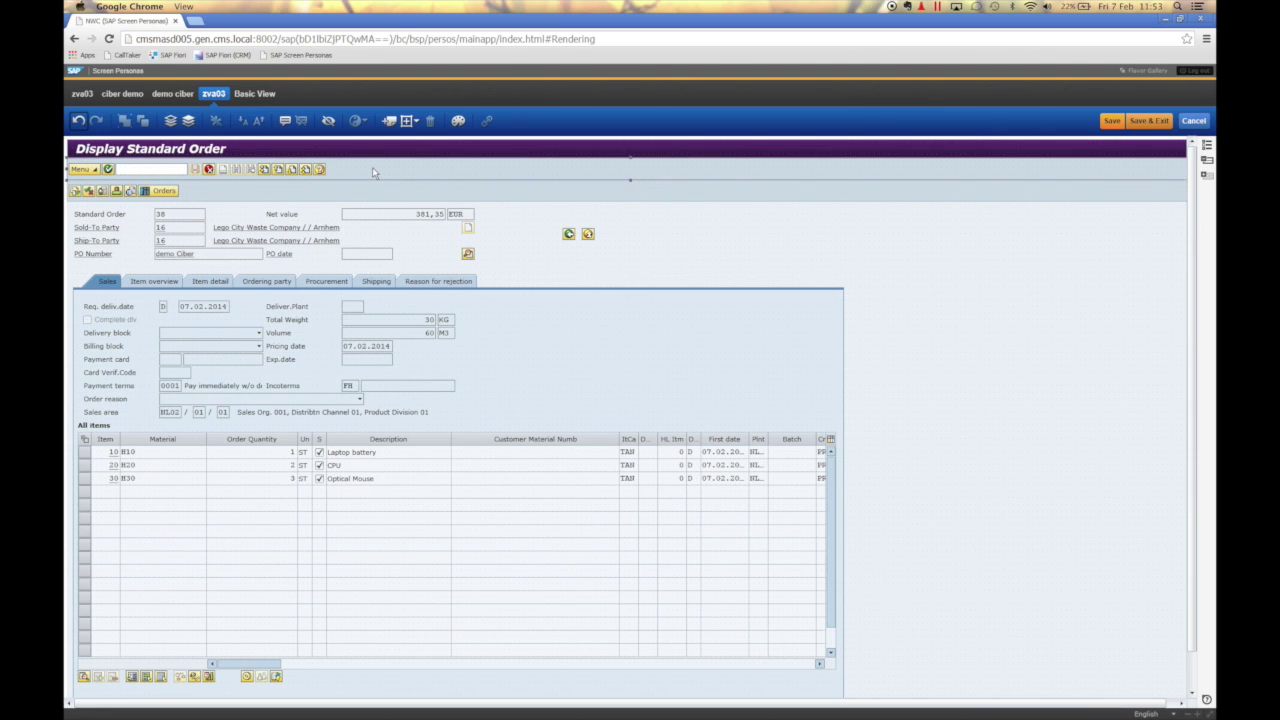
click(328, 121)
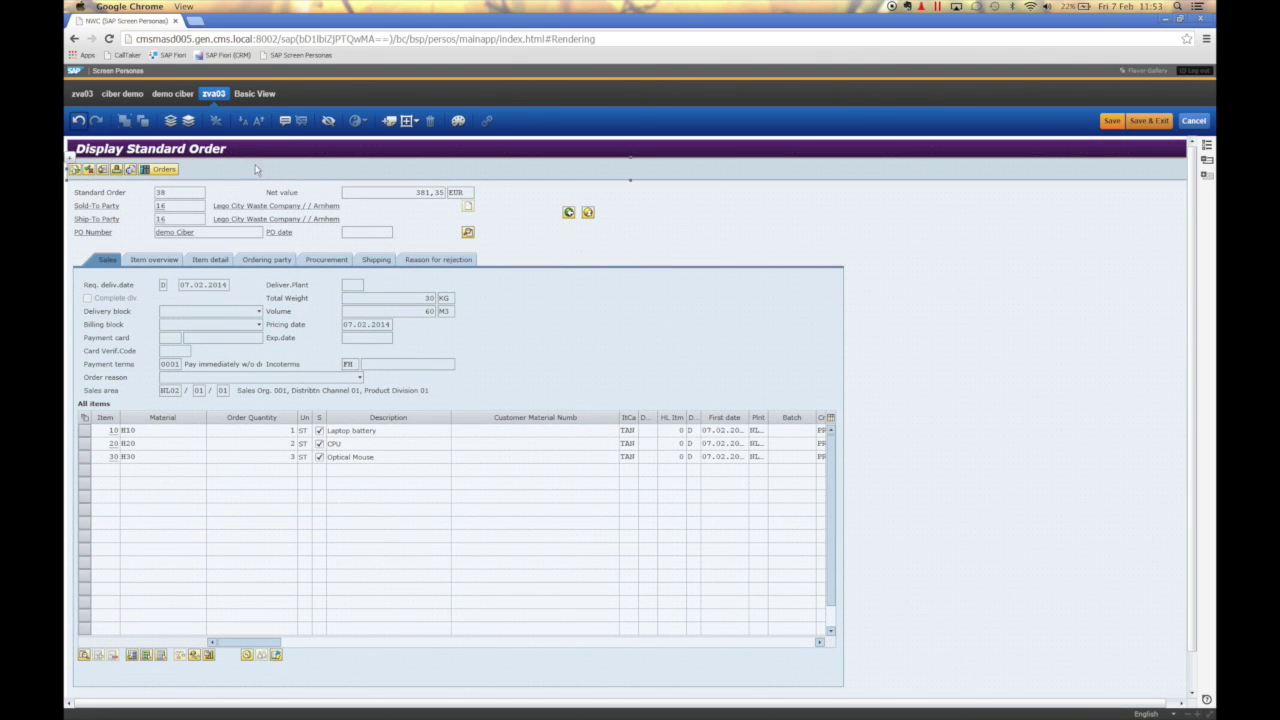
click(328, 121)
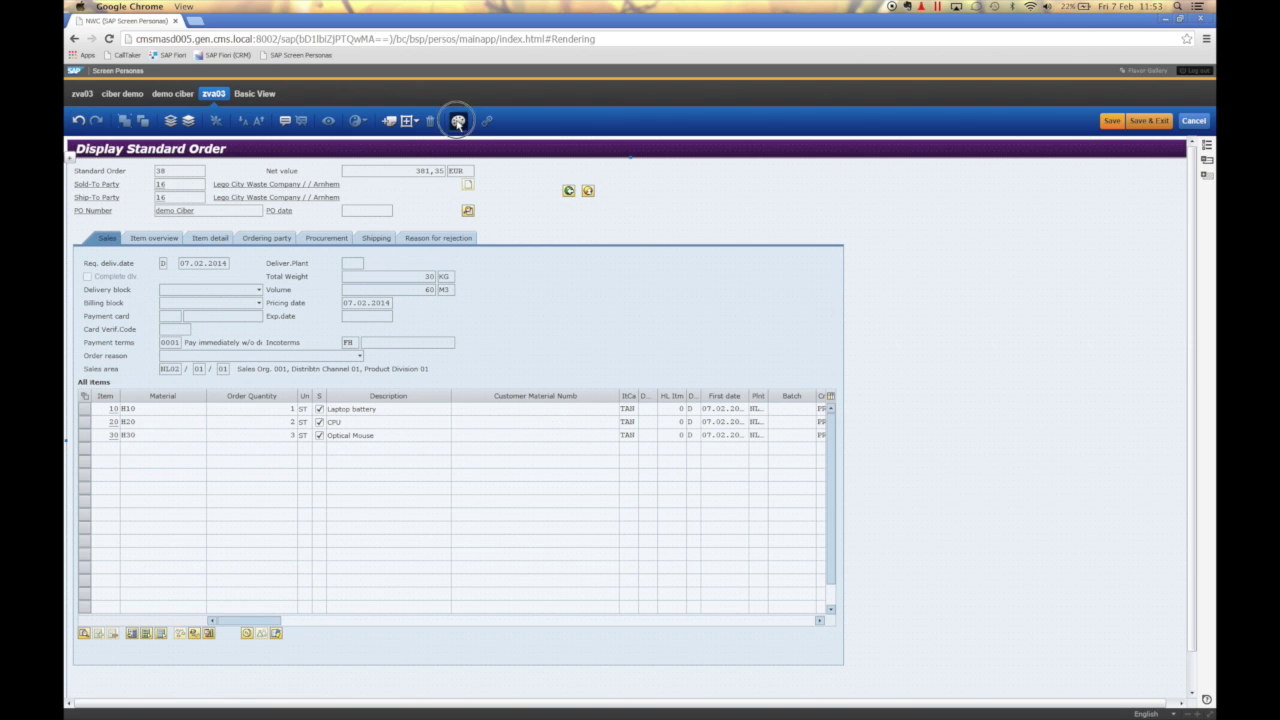
- Set the background colour of the order screen to white
click(458, 120)
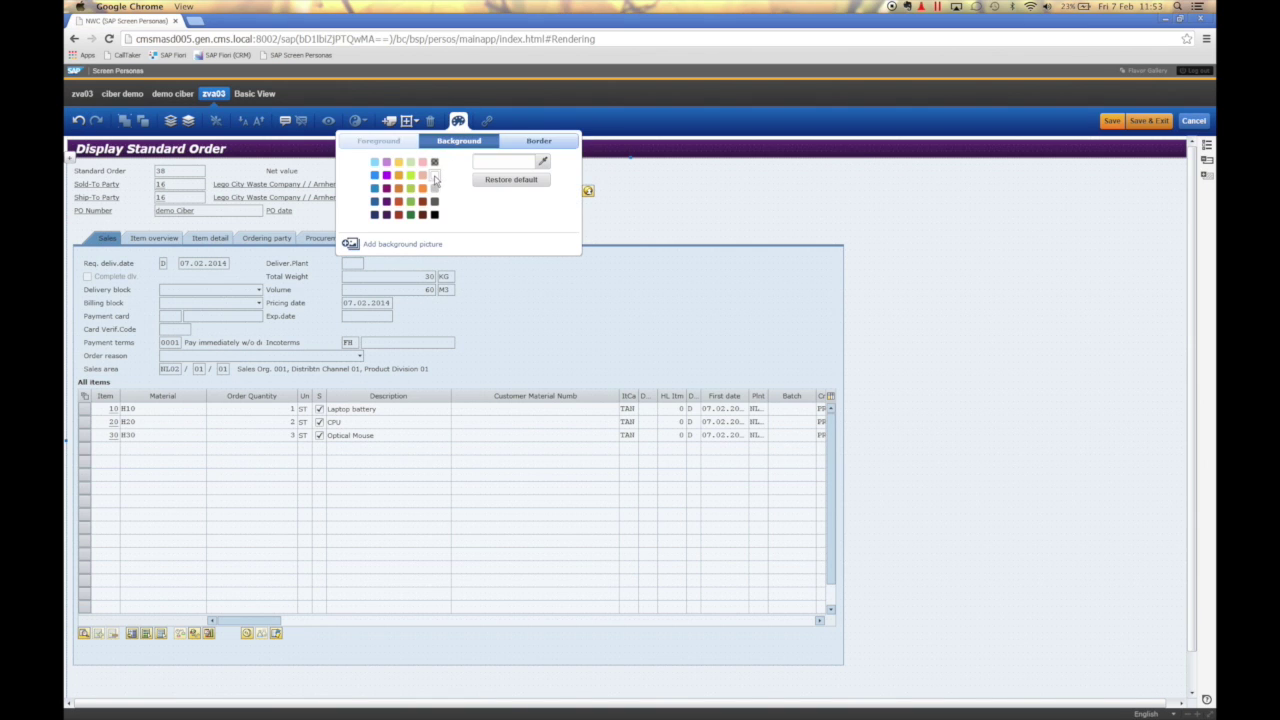
click(433, 174)
click(640, 216)
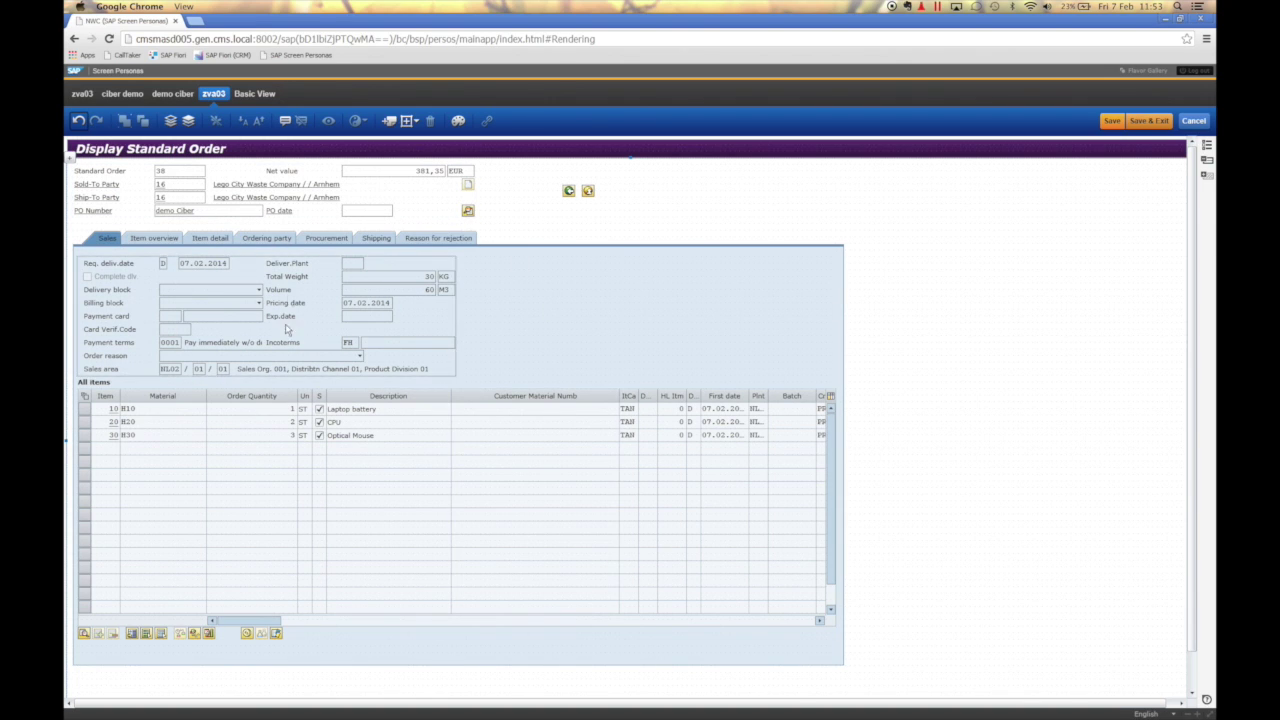
- Move the Sales area fields up beside the relocated Back and Exit buttons, and shift the All items table slightly
drag(86, 356, 917, 193)
click(380, 371)
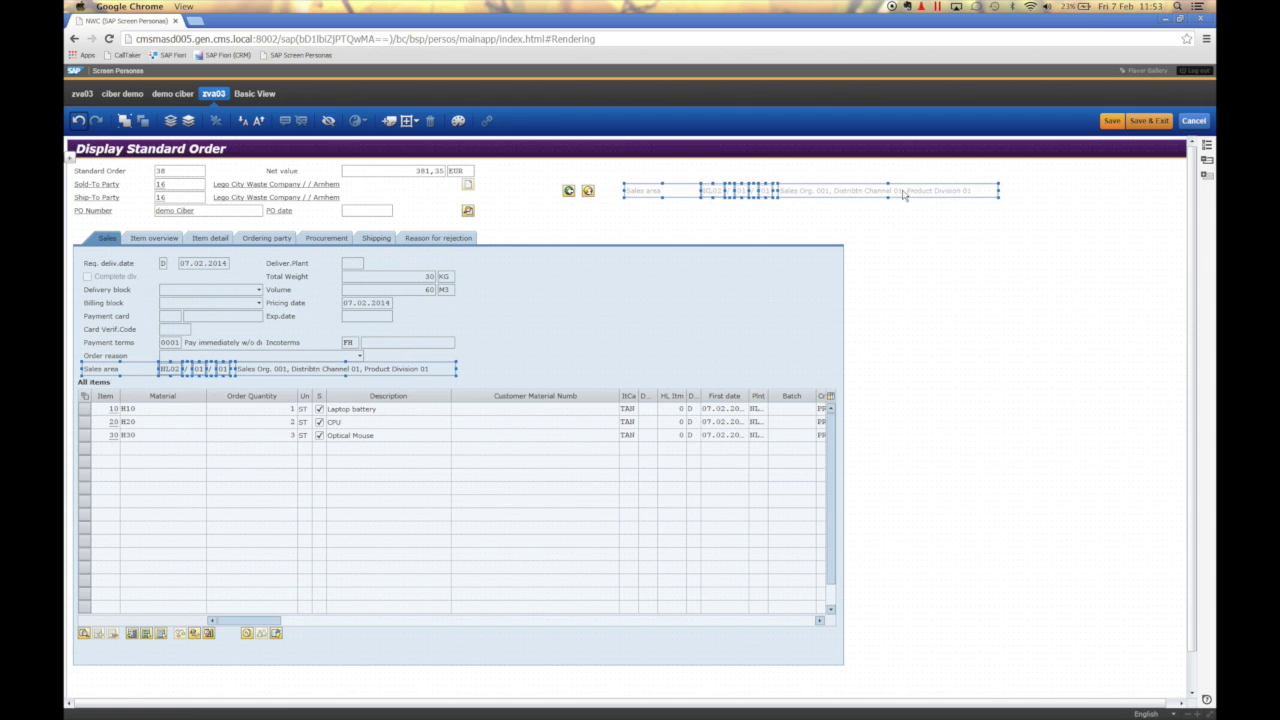
click(911, 290)
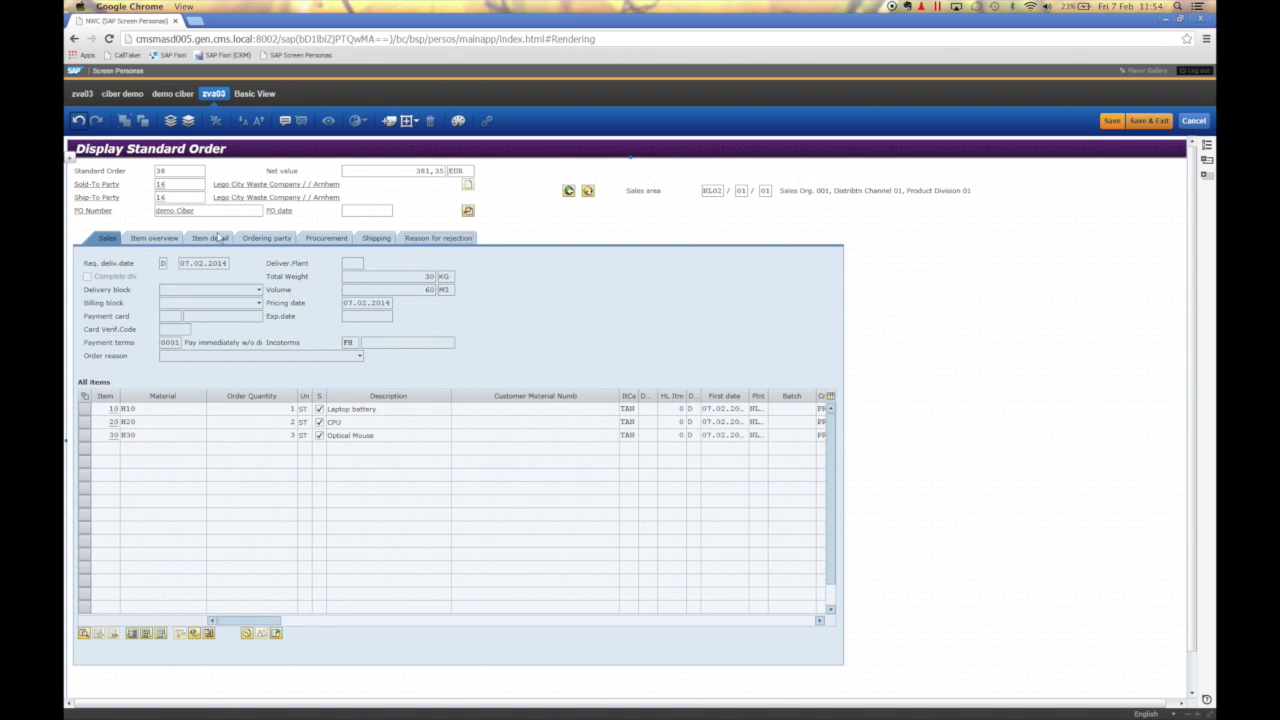
click(115, 385)
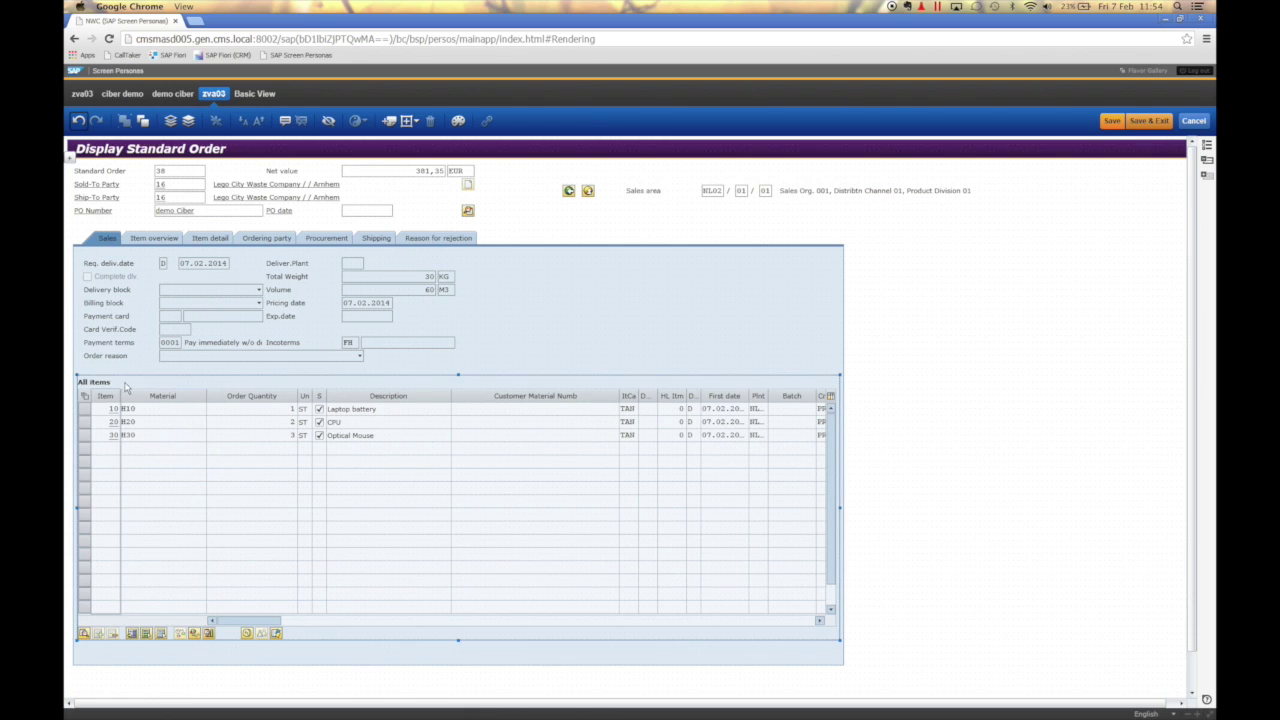
drag(125, 385, 155, 375)
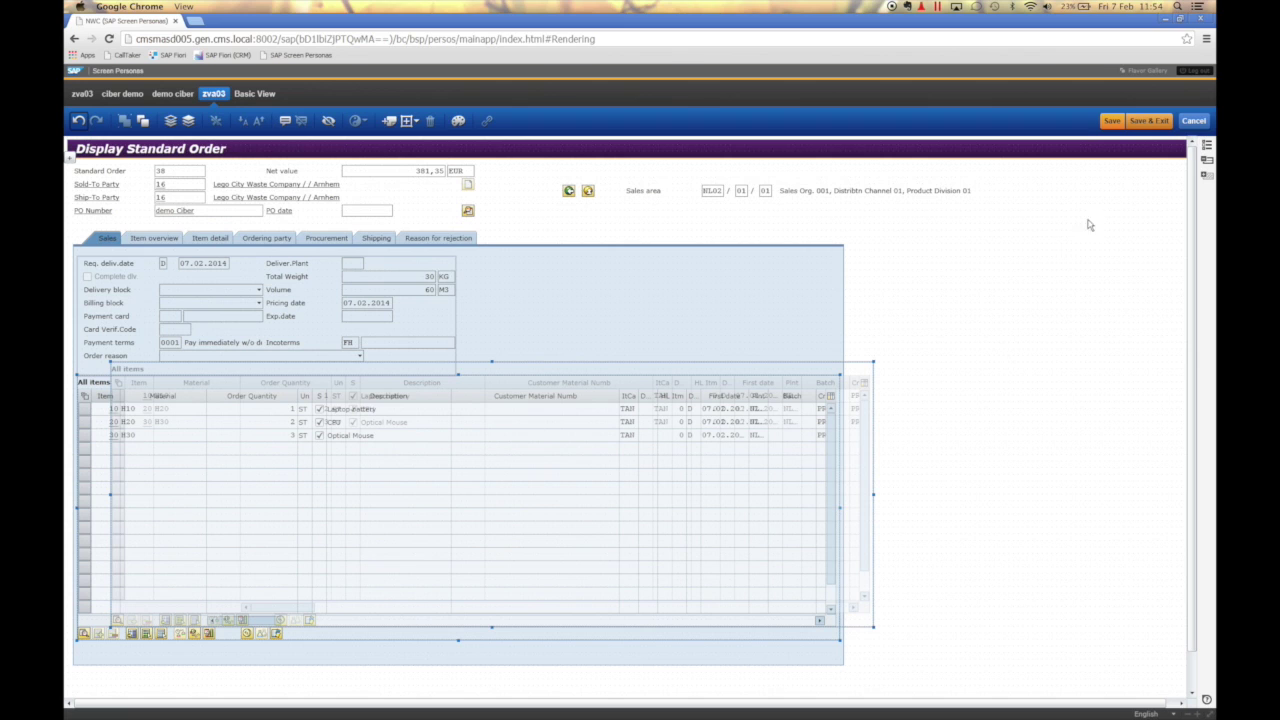
- Save the edited flavor, exiting edit mode, and switch to the first zva03 flavor in the list
click(1149, 121)
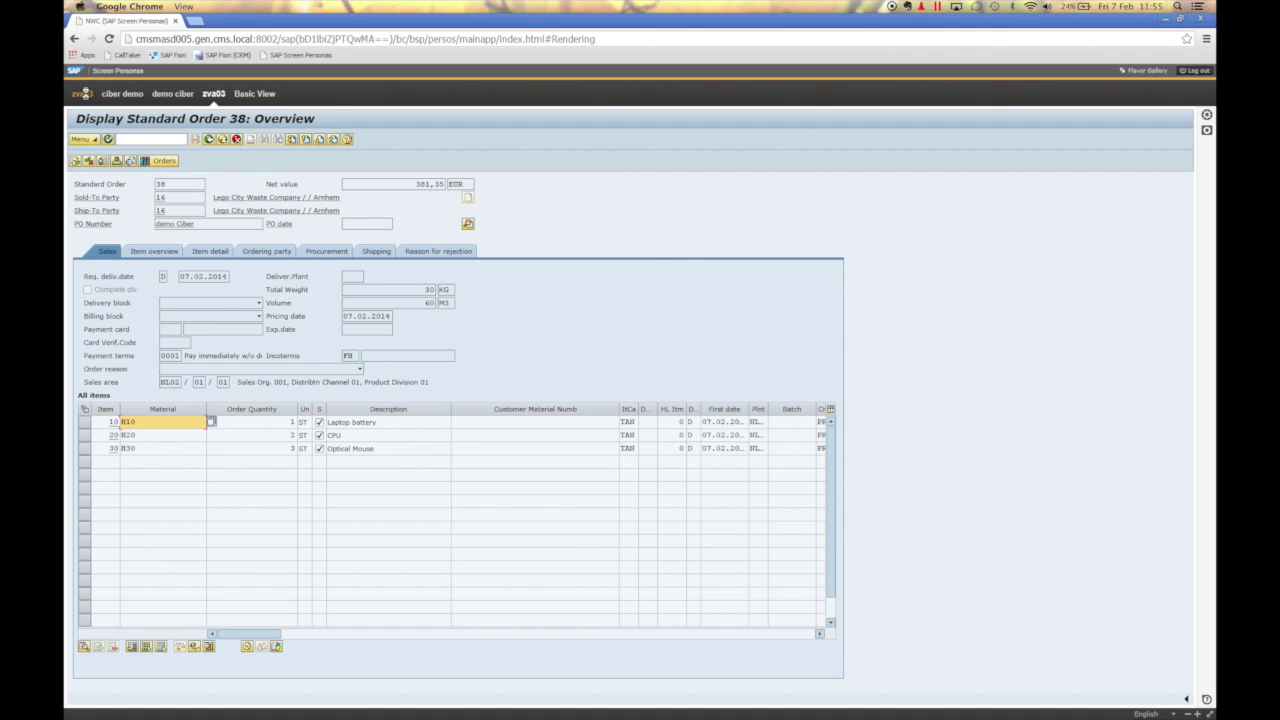
click(82, 93)
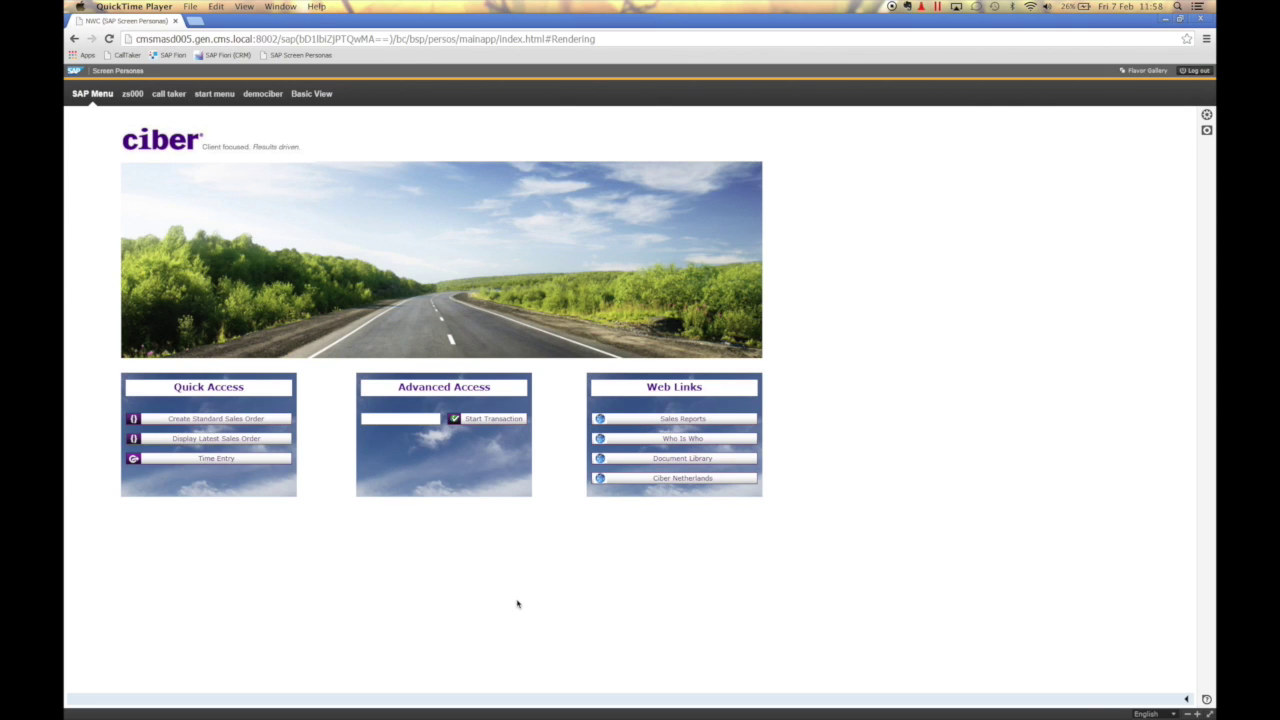
- Start transaction mm03 from the start screen and switch to the quick display material master flavor
click(396, 420)
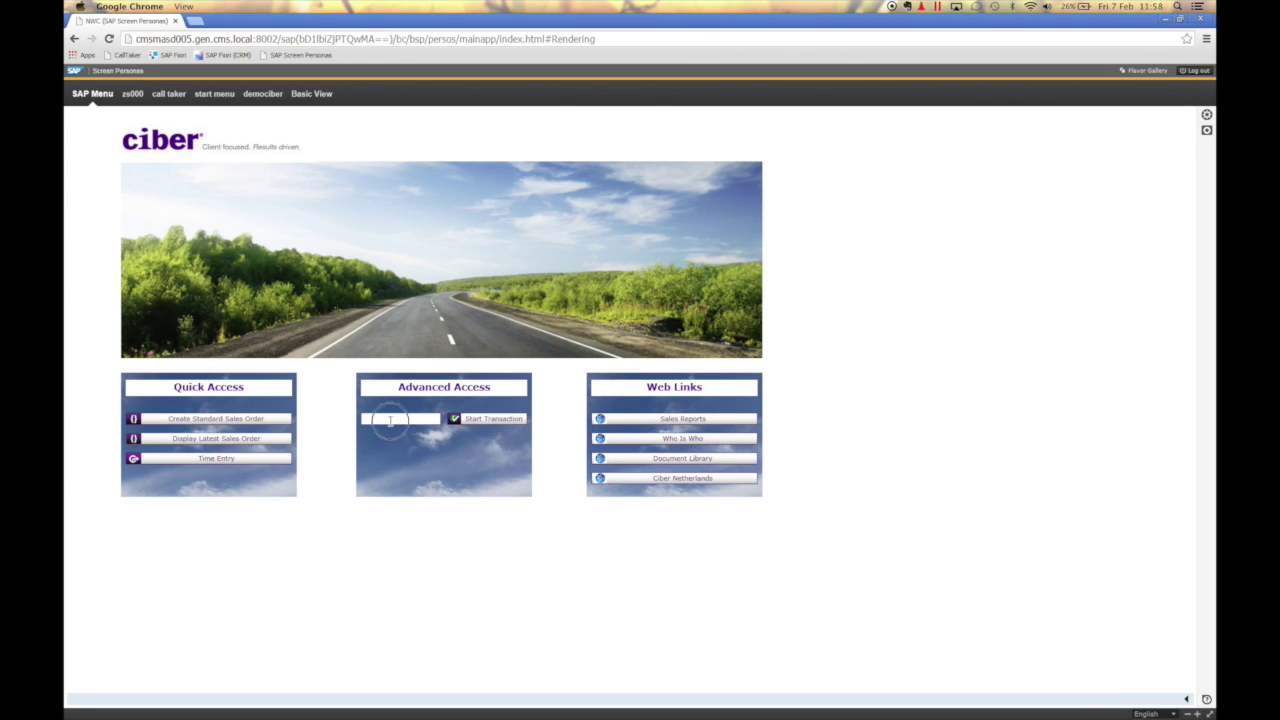
text(mm)
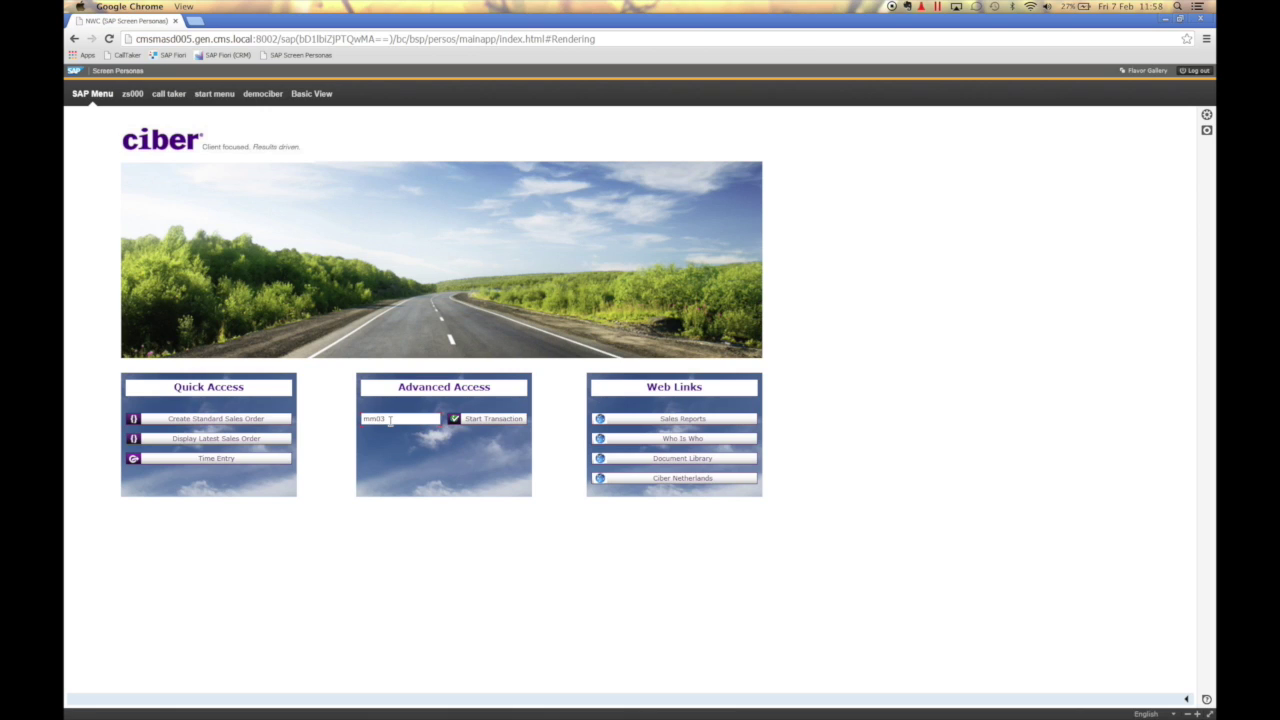
text(03)
key(Return)
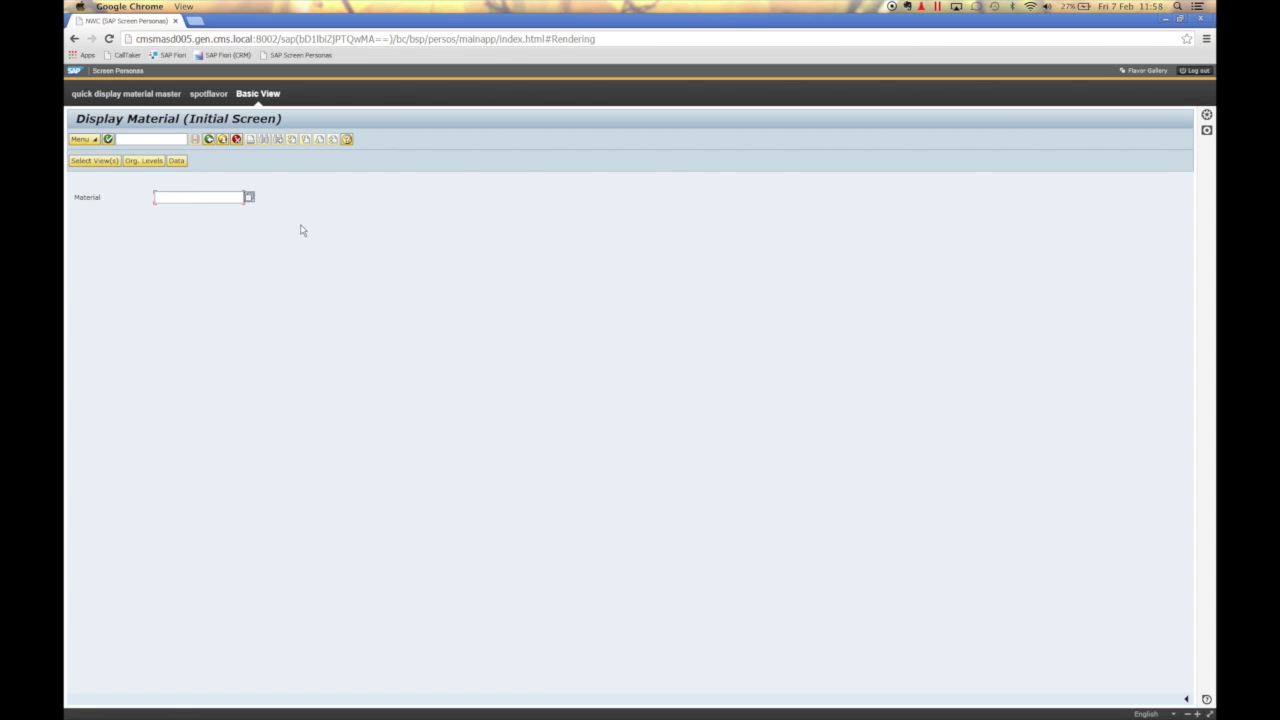
click(104, 96)
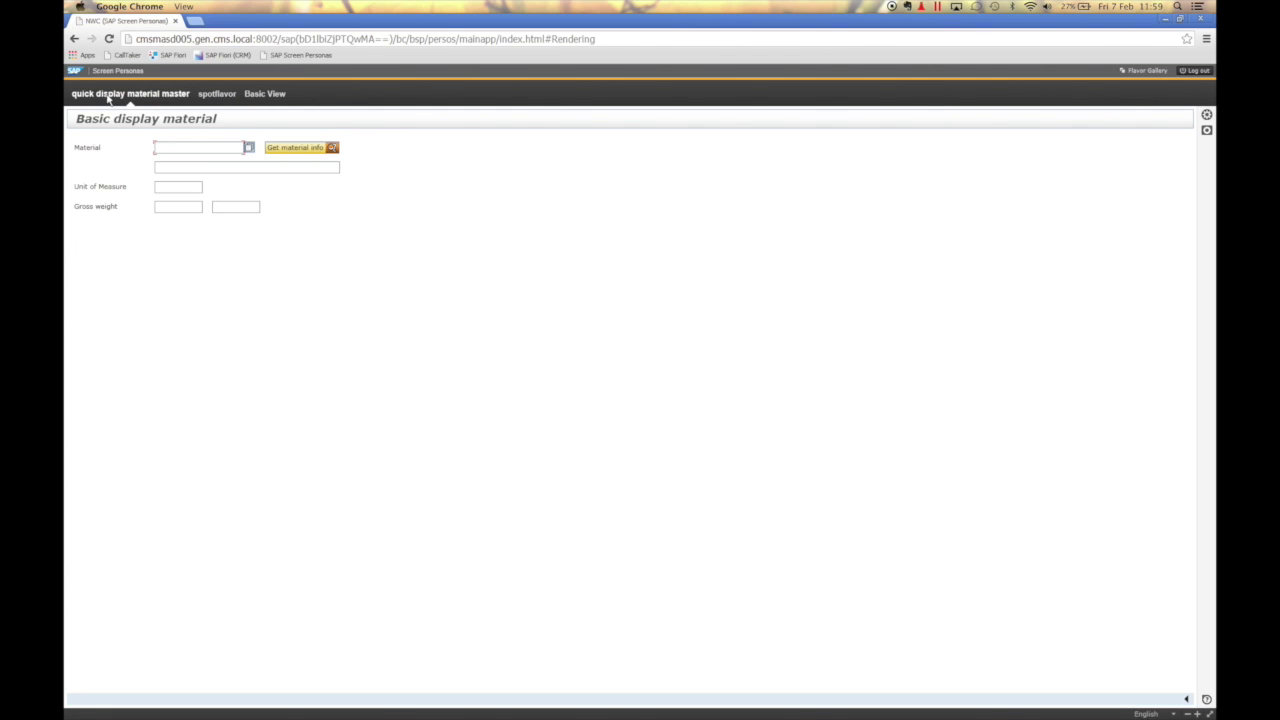
- Get the material info for material h20, and repeat the lookup for material h30
text(h20)
click(302, 150)
click(200, 156)
key(BackSpace)
key(BackSpace)
text(30)
click(300, 147)
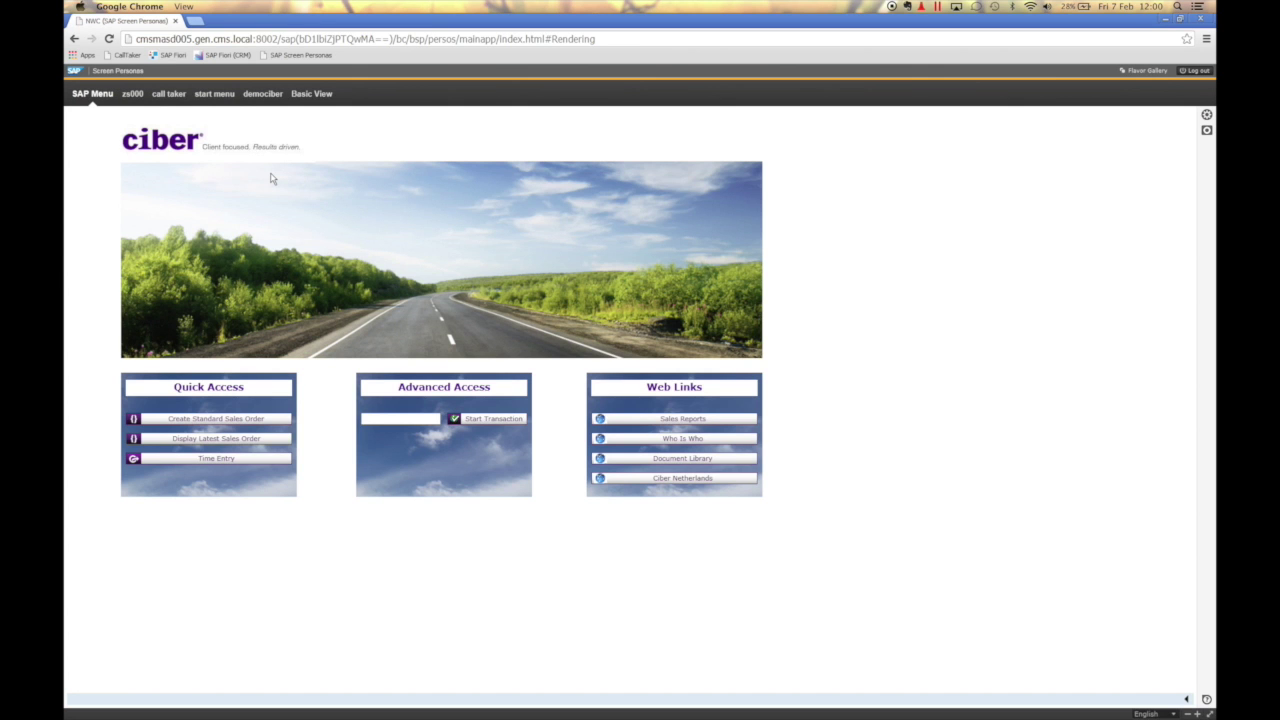
- In the call taker flavor, create a call titled "coffee machine" with the summary "machine is leaking water"
click(168, 94)
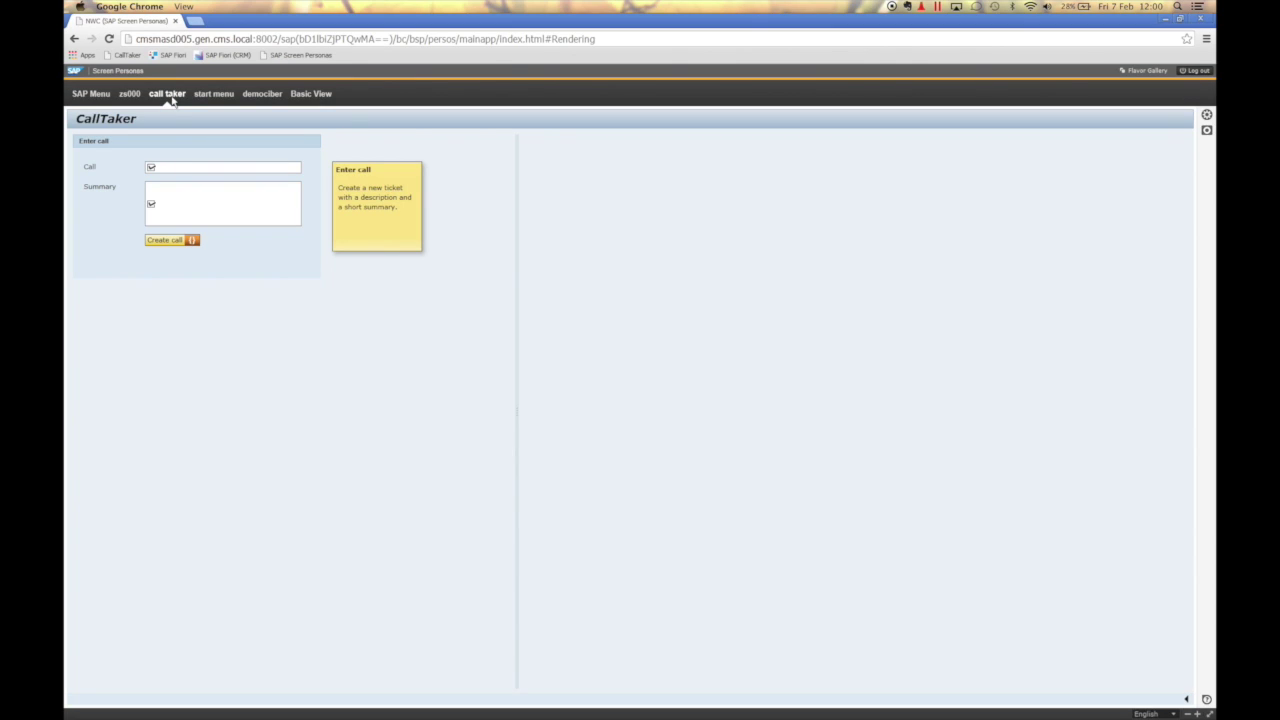
click(182, 166)
text(coffee machine)
key(Tab)
text(machine is leaking water)
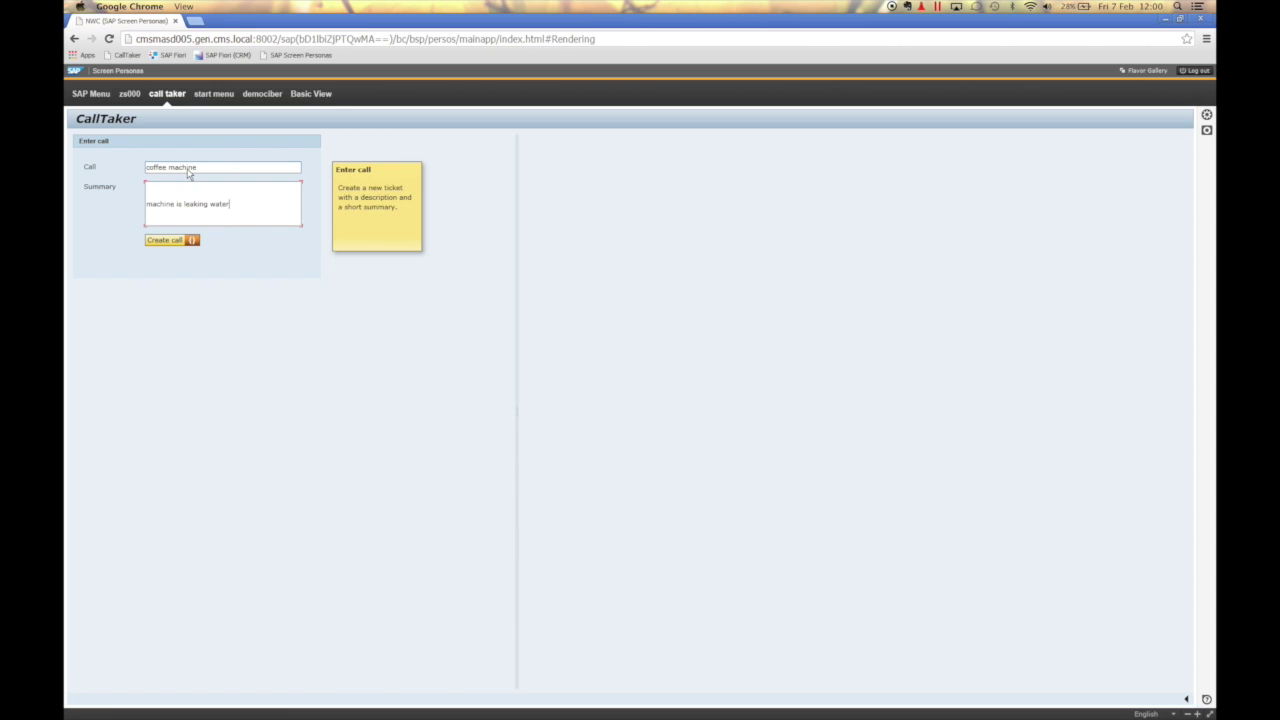
click(168, 241)
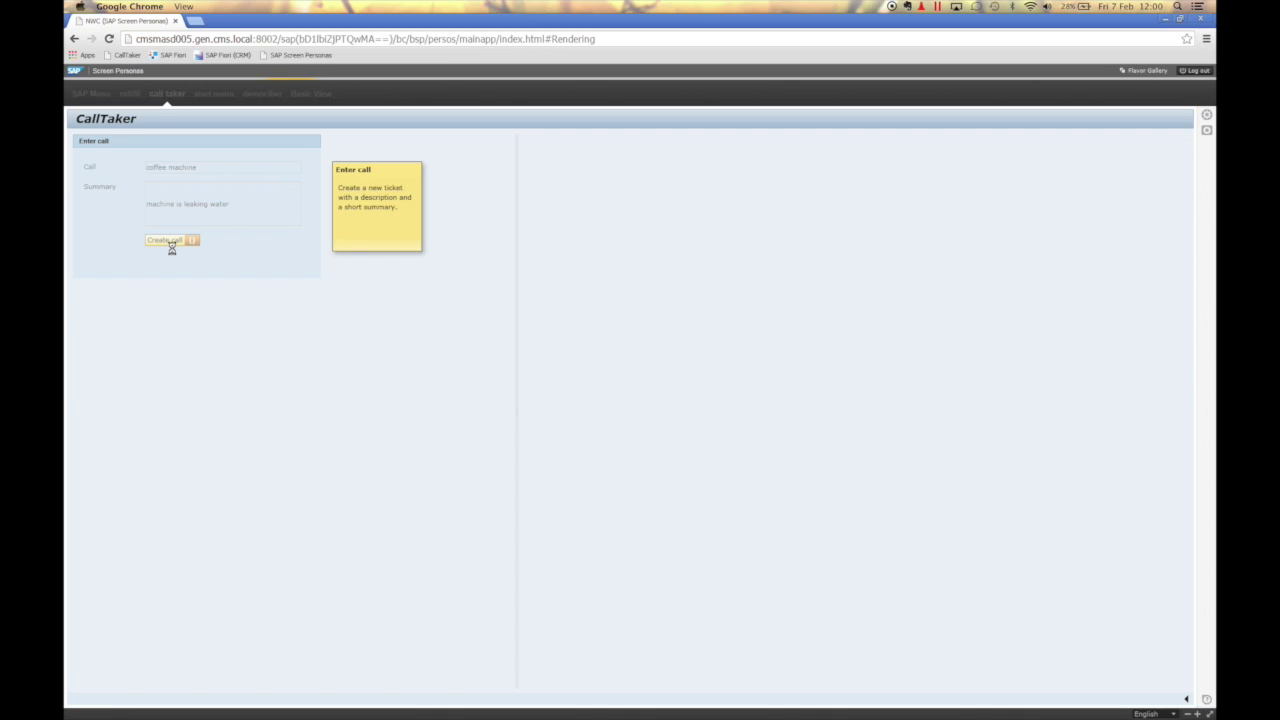